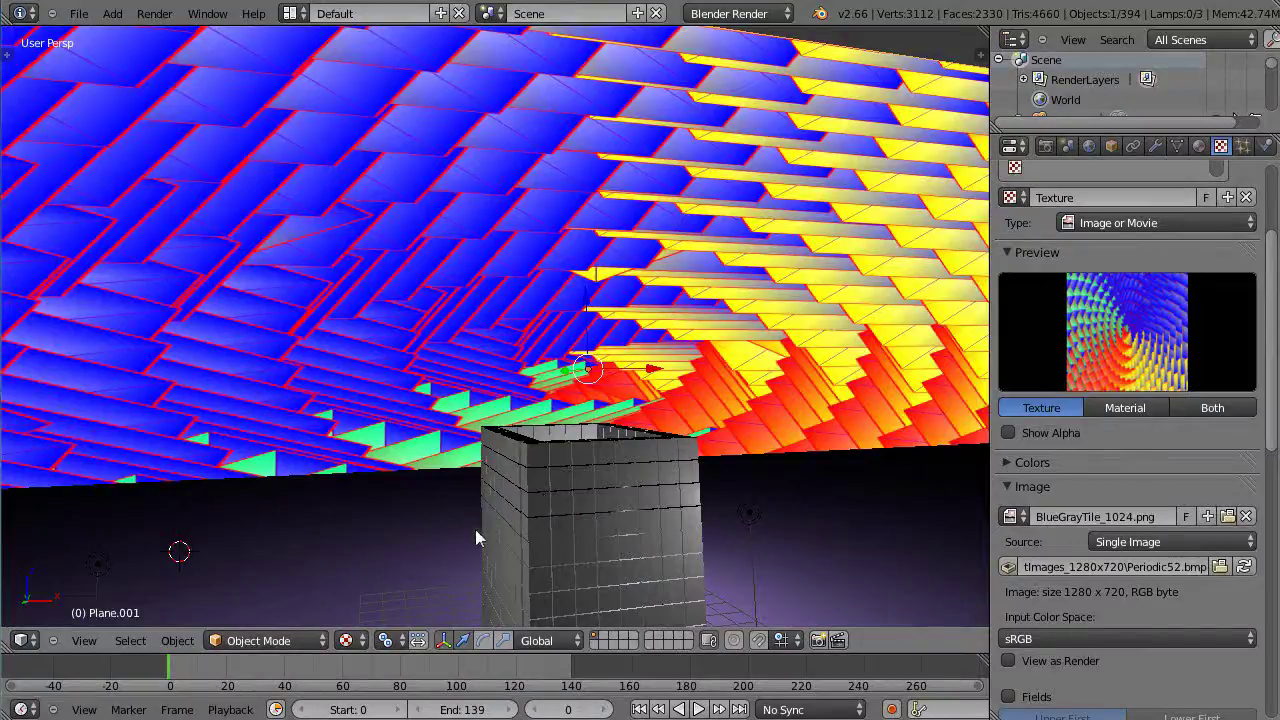
- Preview the wall-shattering animation, then stop playback back at the first frame
{"action": "left_click", "coordinate": [459, 523]}
{"action": "scroll", "coordinate": [580, 530], "scroll_direction": "down", "scroll_amount": 2}
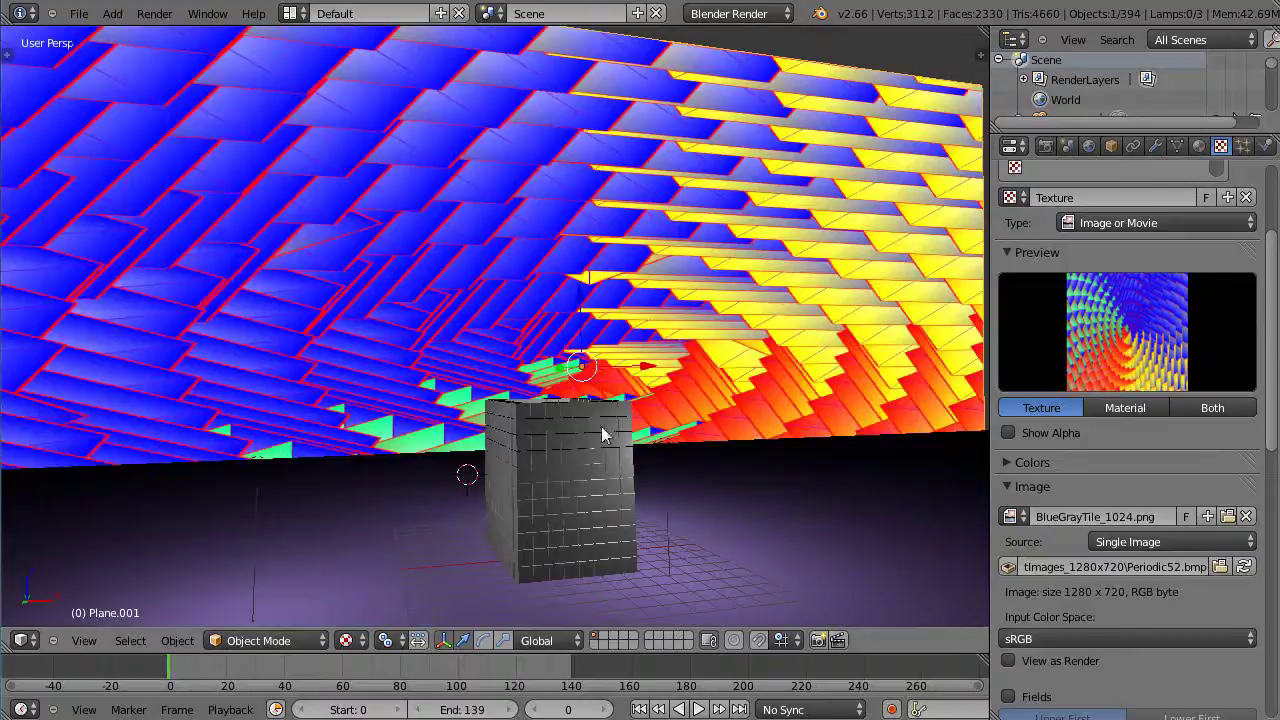
{"action": "scroll", "coordinate": [595, 541], "scroll_direction": "down", "scroll_amount": 1}
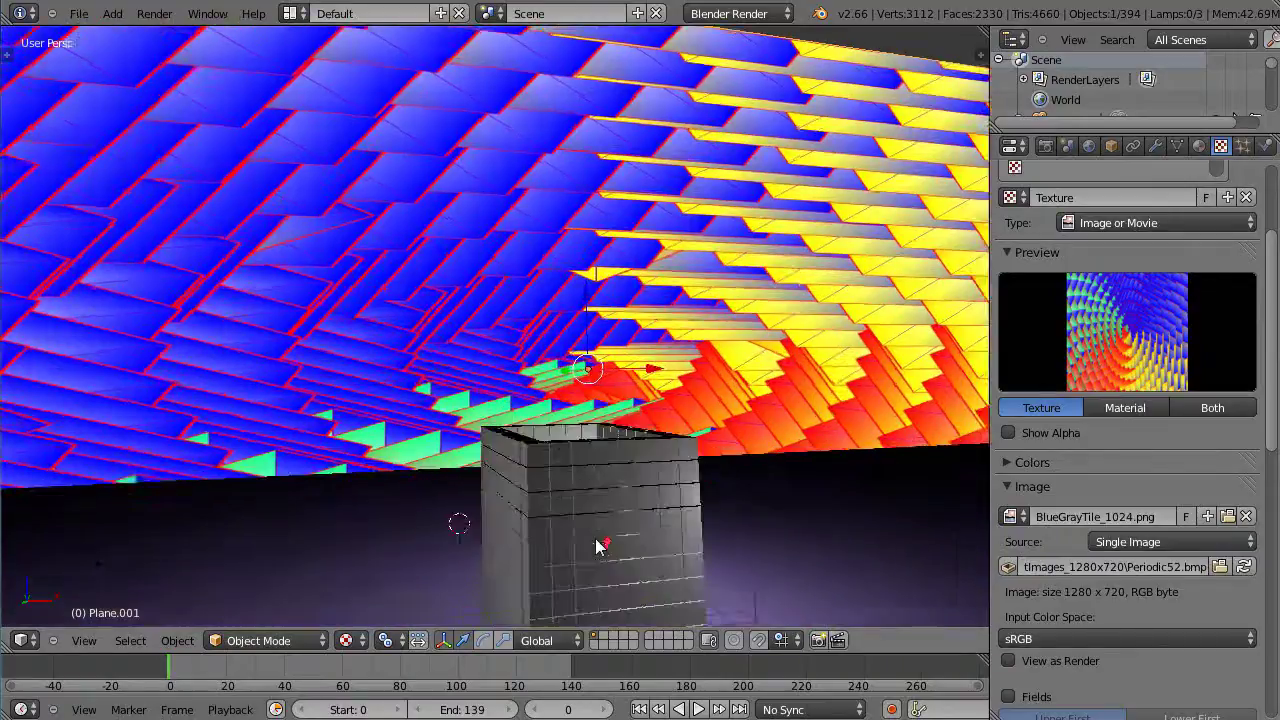
{"action": "scroll", "coordinate": [600, 544], "scroll_direction": "down", "scroll_amount": 1}
{"action": "scroll", "coordinate": [600, 550], "scroll_direction": "up", "scroll_amount": 4}
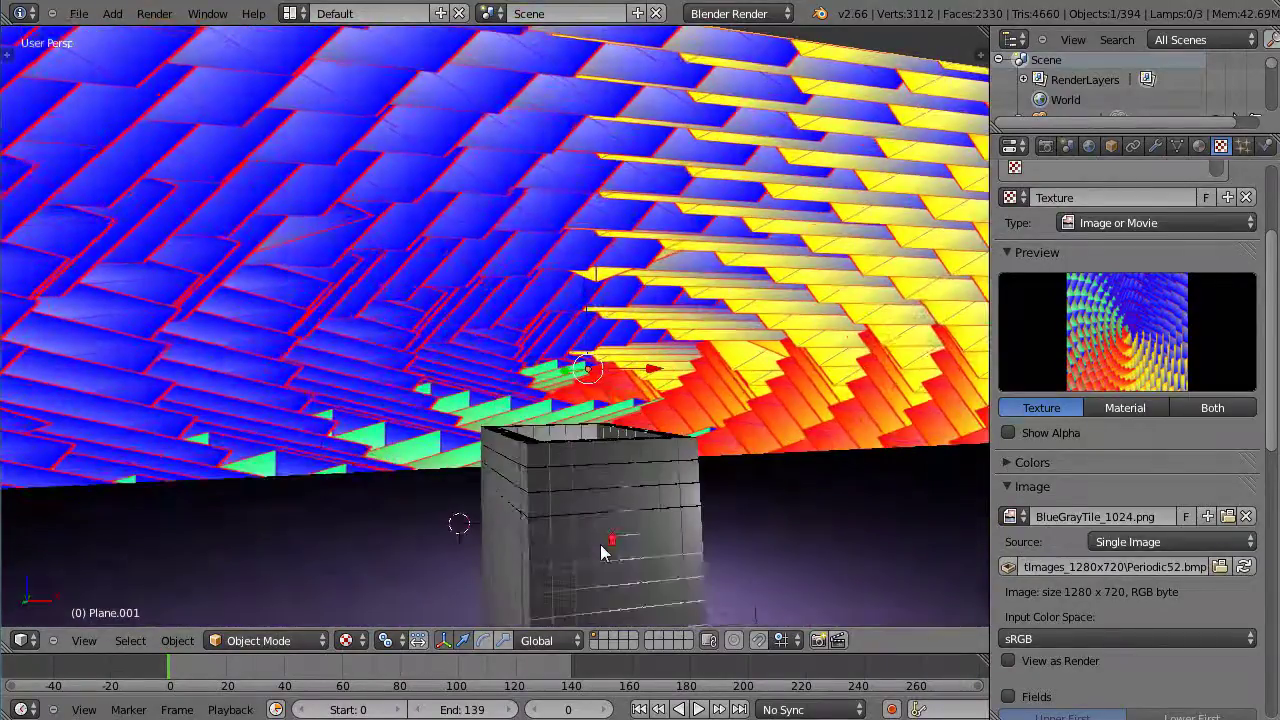
{"action": "scroll", "coordinate": [605, 545], "scroll_direction": "down", "scroll_amount": 2}
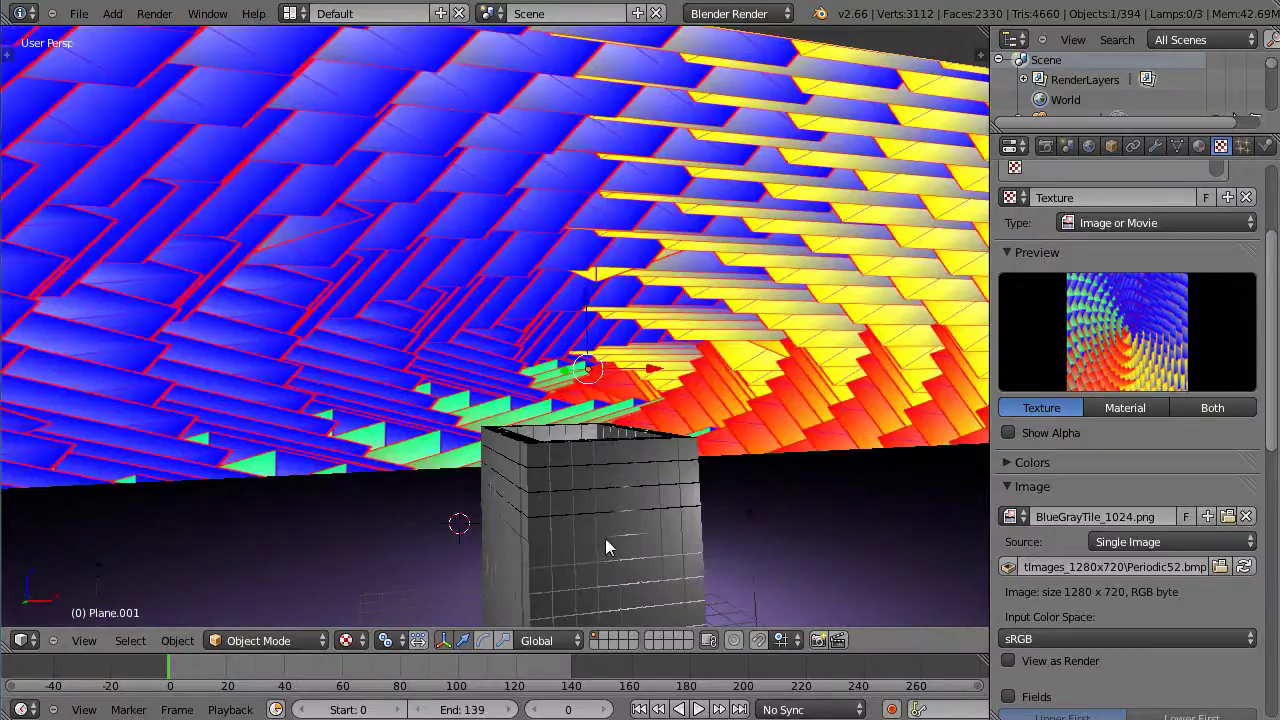
{"action": "scroll", "coordinate": [608, 545], "scroll_direction": "up", "scroll_amount": 2}
{"action": "scroll", "coordinate": [605, 538], "scroll_direction": "down", "scroll_amount": 2}
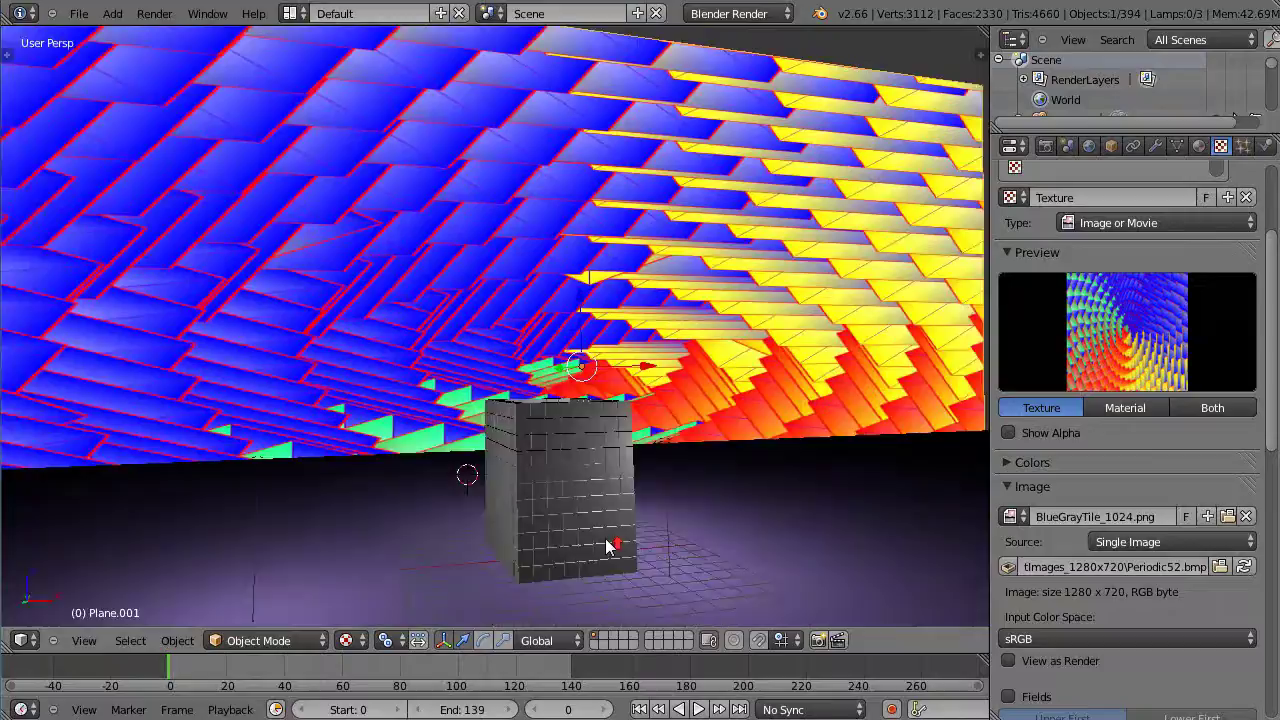
{"action": "scroll", "coordinate": [608, 543], "scroll_direction": "up", "scroll_amount": 2}
{"action": "scroll", "coordinate": [590, 503], "scroll_direction": "down", "scroll_amount": 2}
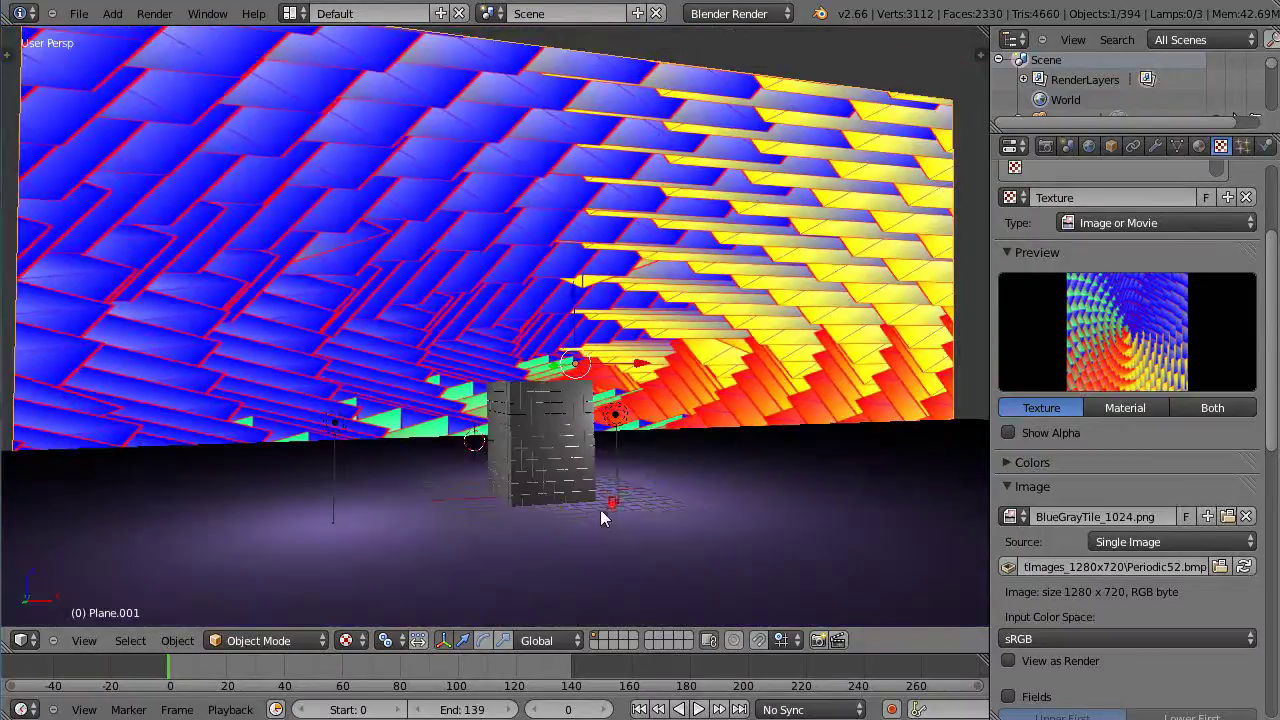
{"action": "scroll", "coordinate": [531, 475], "scroll_direction": "up", "scroll_amount": 2}
{"action": "key", "text": "alt+a"}
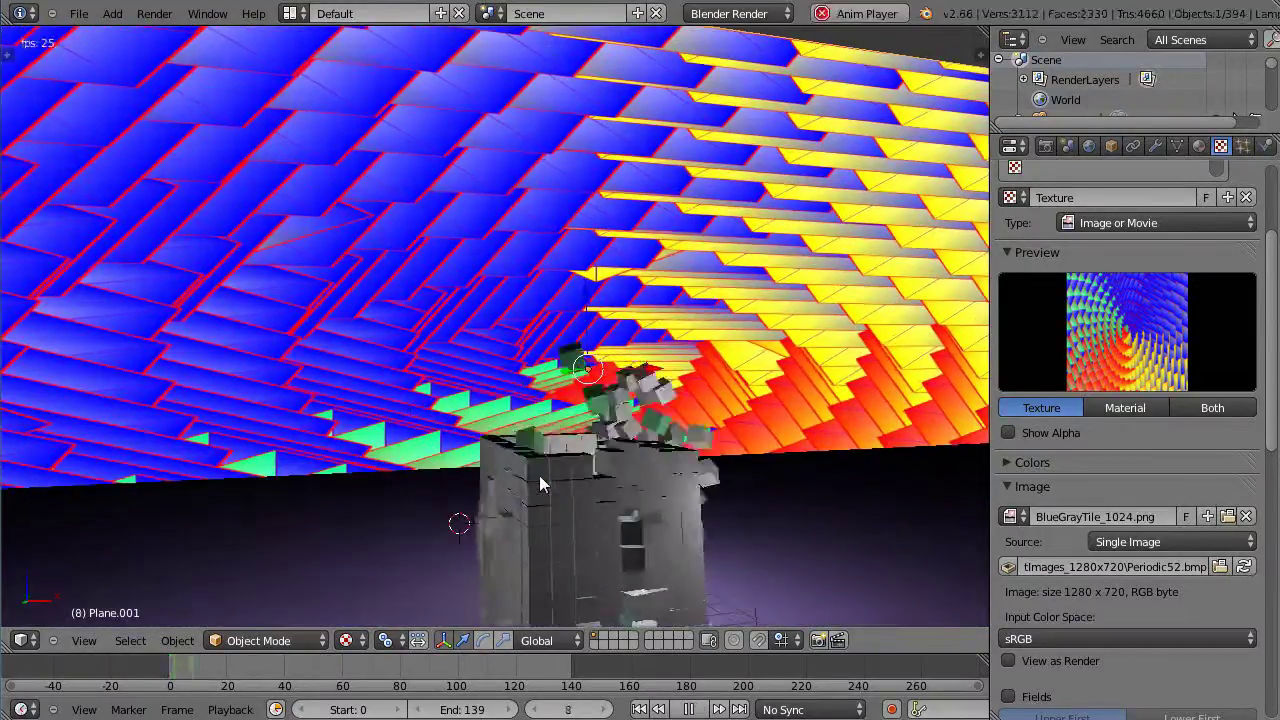
{"action": "scroll", "coordinate": [552, 486], "scroll_direction": "down", "scroll_amount": 3}
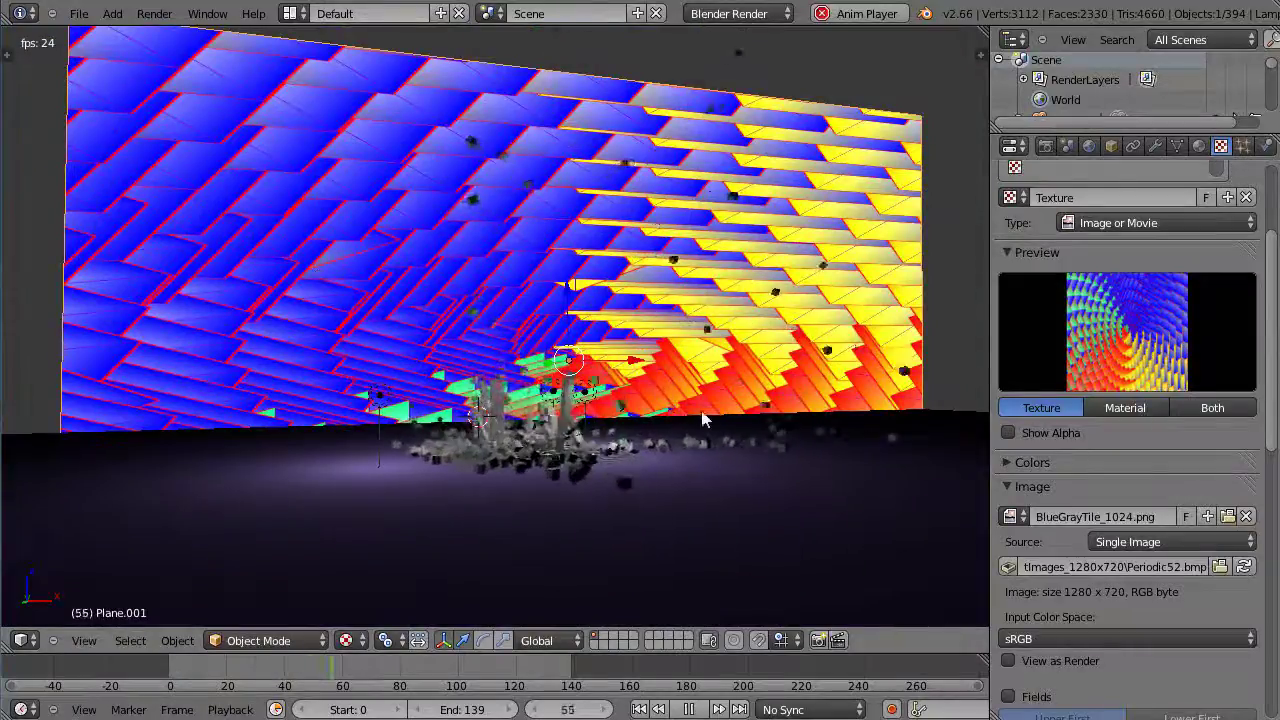
{"action": "scroll", "coordinate": [652, 462], "scroll_direction": "up", "scroll_amount": 3}
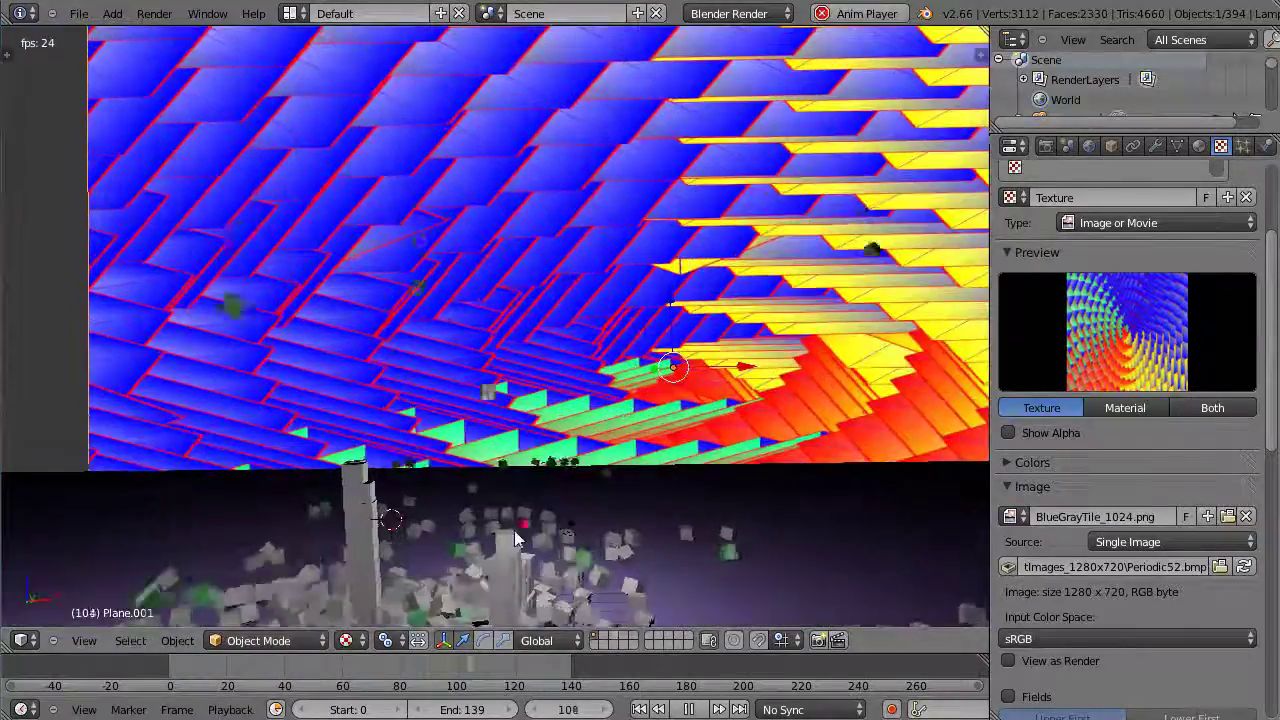
{"action": "scroll", "coordinate": [514, 530], "scroll_direction": "down", "scroll_amount": 2}
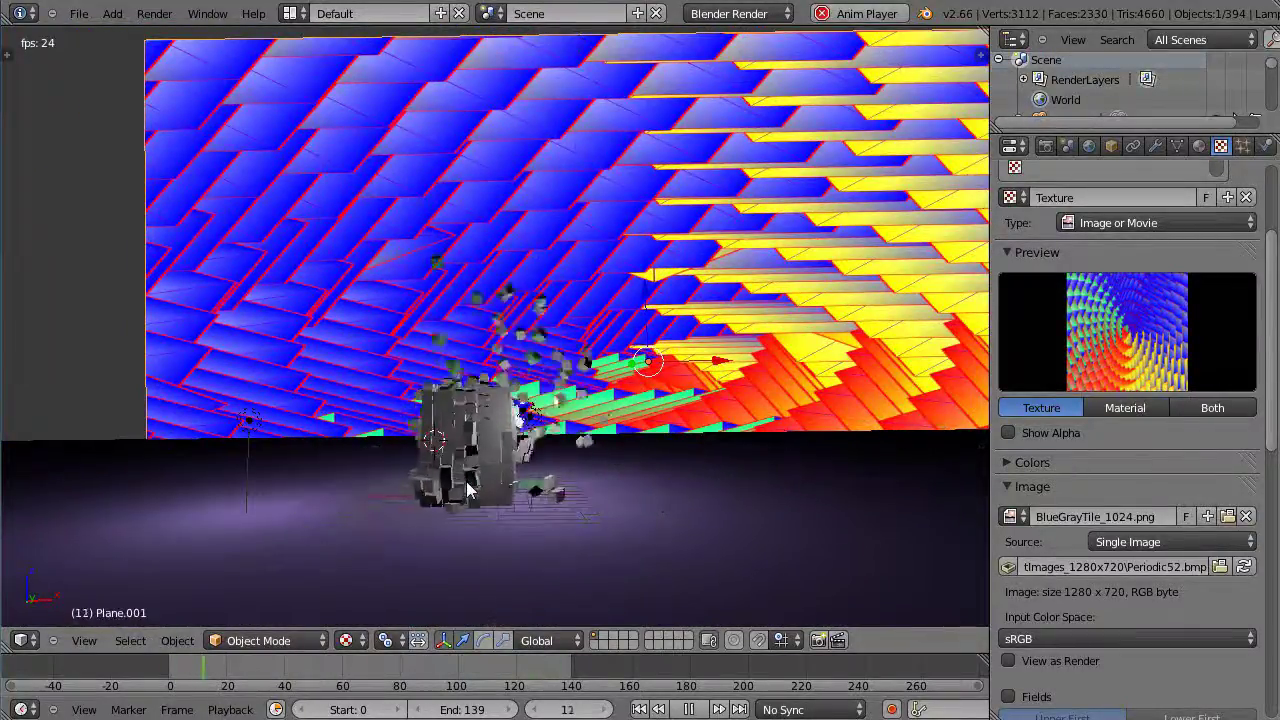
{"action": "key", "text": "Escape"}
{"action": "scroll", "coordinate": [470, 490], "scroll_direction": "up", "scroll_amount": 2}
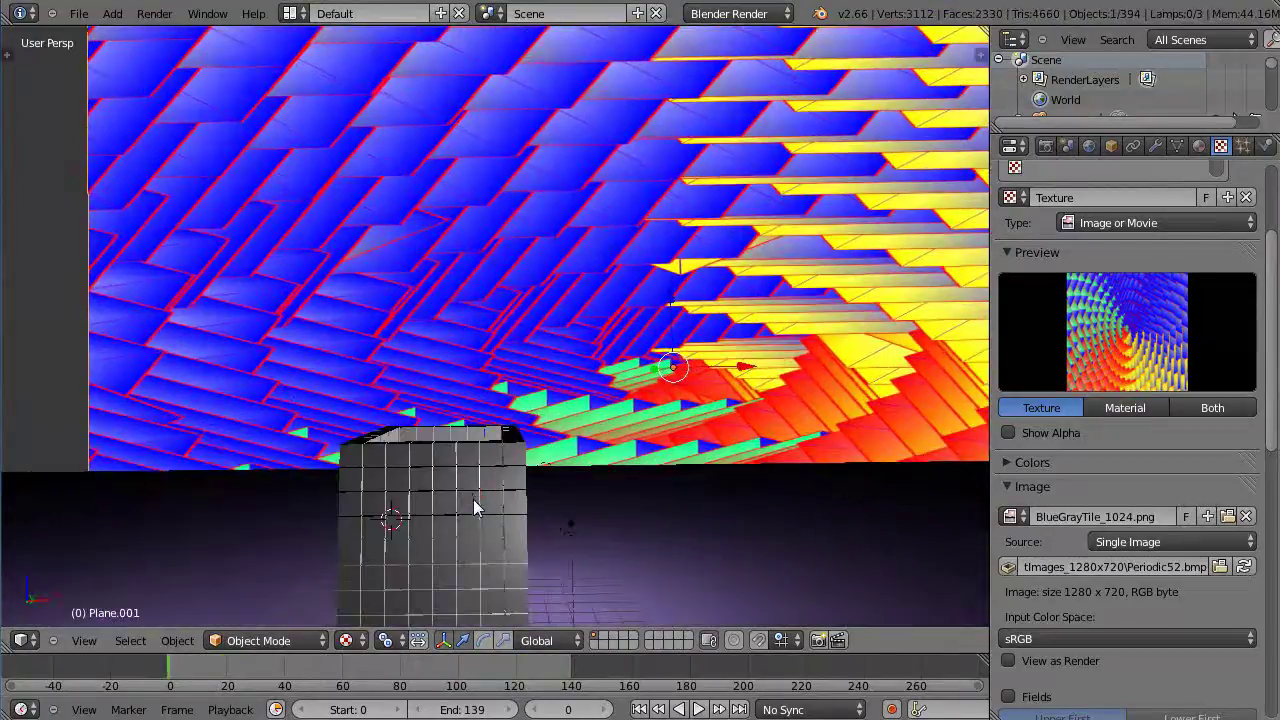
{"action": "scroll", "coordinate": [475, 489], "scroll_direction": "up", "scroll_amount": 1}
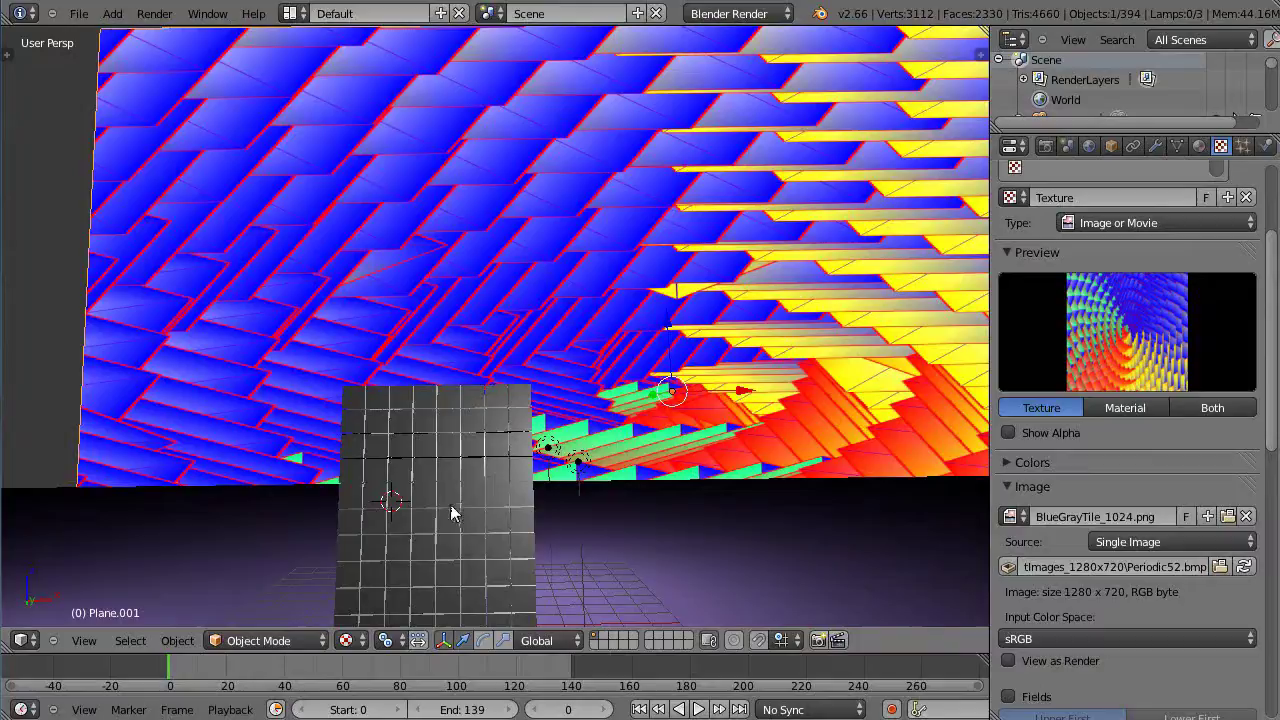
- Give fragment Cube.105 a new material, Material.003, with its diffuse colour left white
{"action": "right_click", "coordinate": [378, 447]}
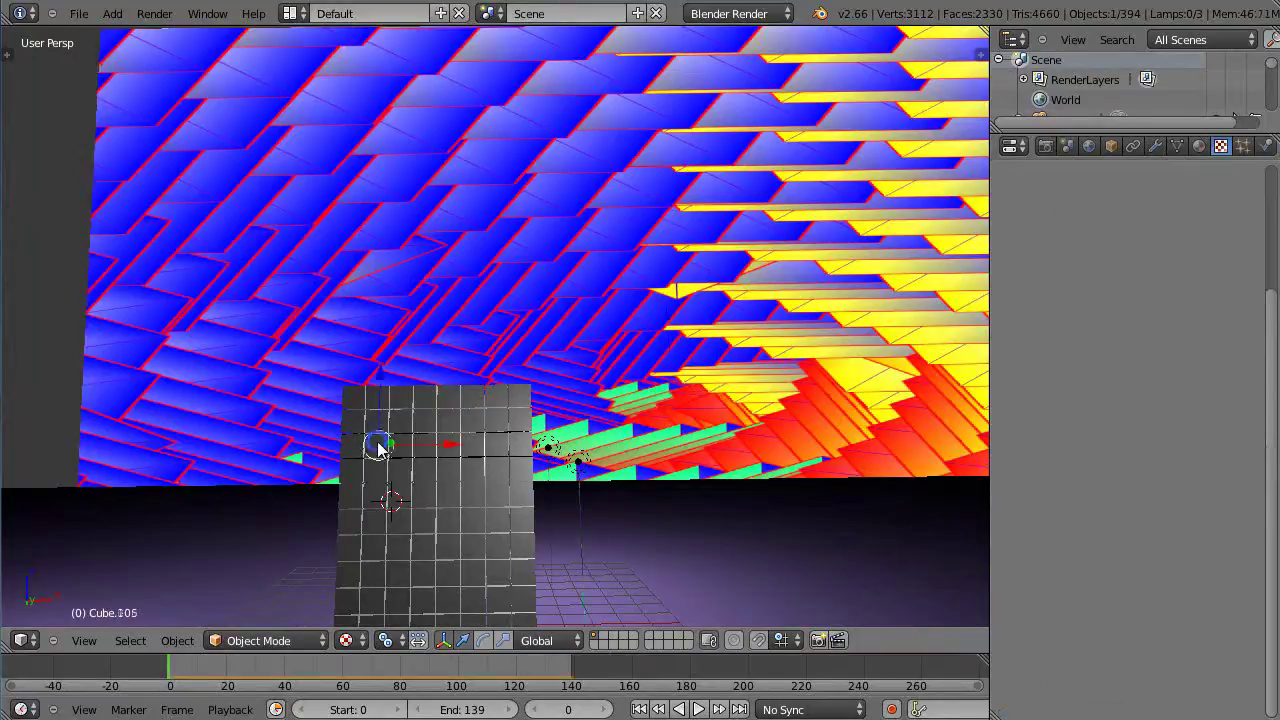
{"action": "left_click", "coordinate": [1200, 147]}
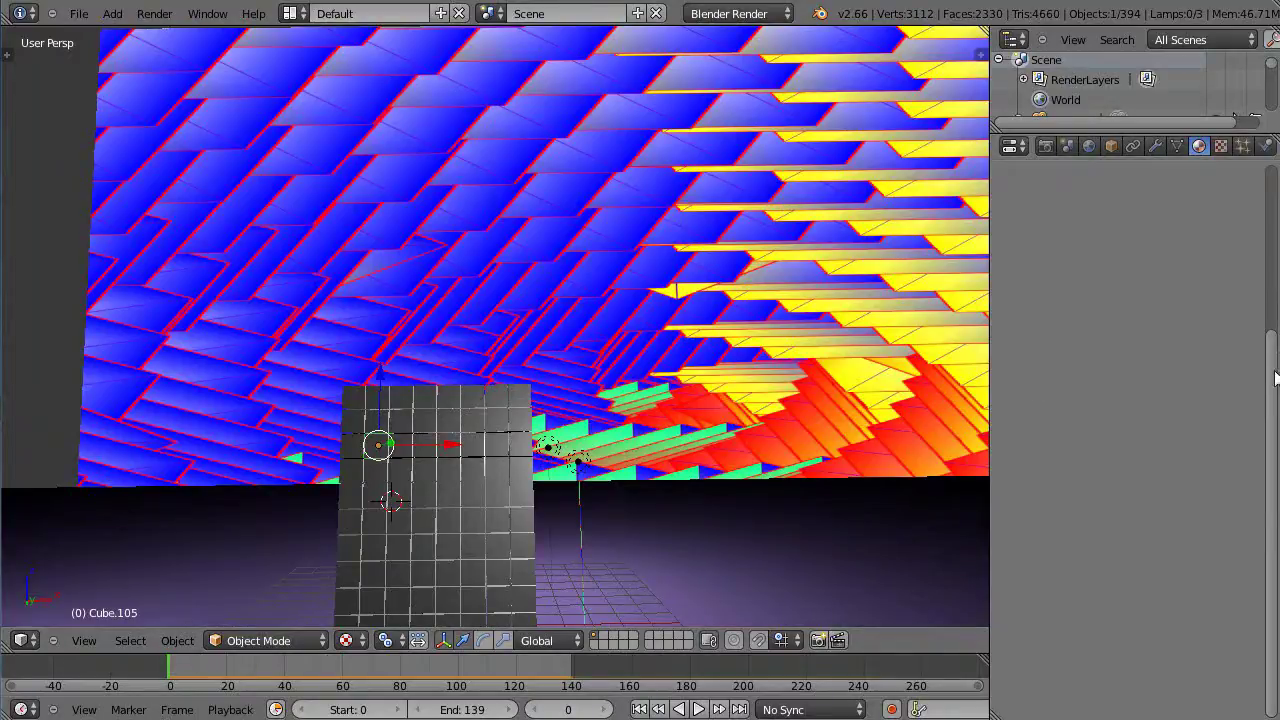
{"action": "left_click_drag", "start_coordinate": [1275, 378], "coordinate": [1276, 182]}
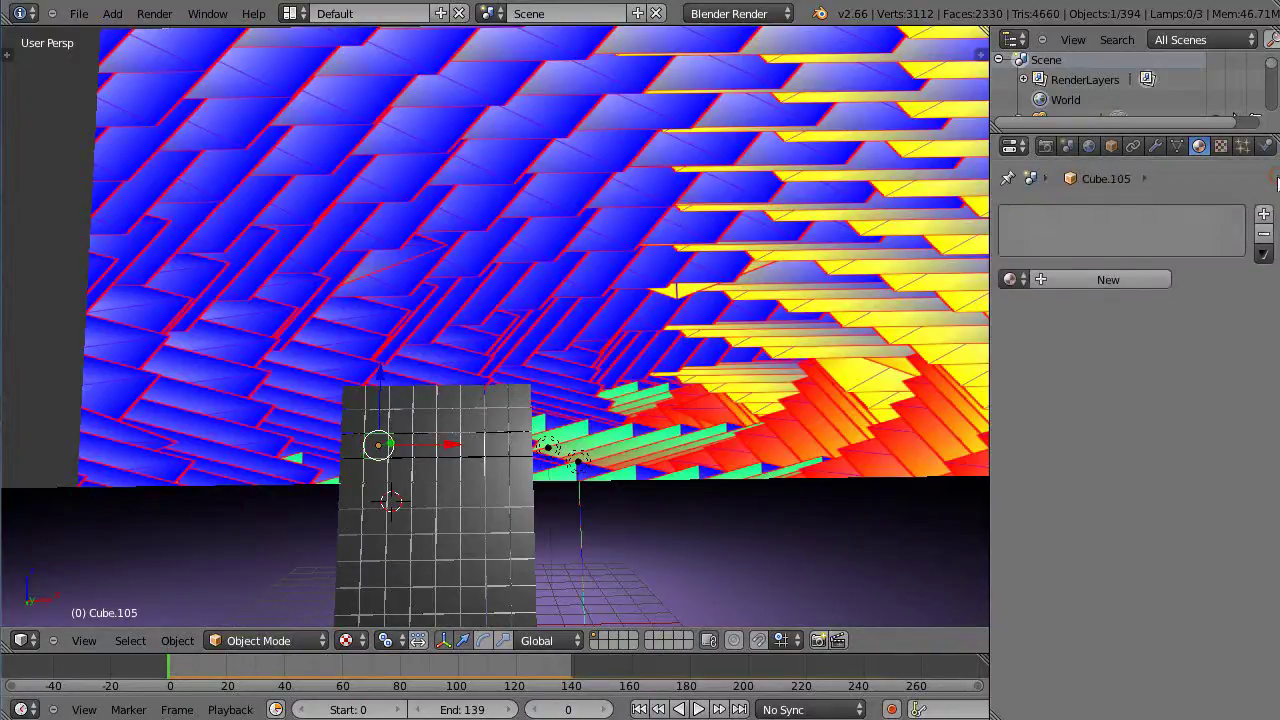
{"action": "left_click", "coordinate": [1108, 280]}
{"action": "left_click", "coordinate": [1070, 527]}
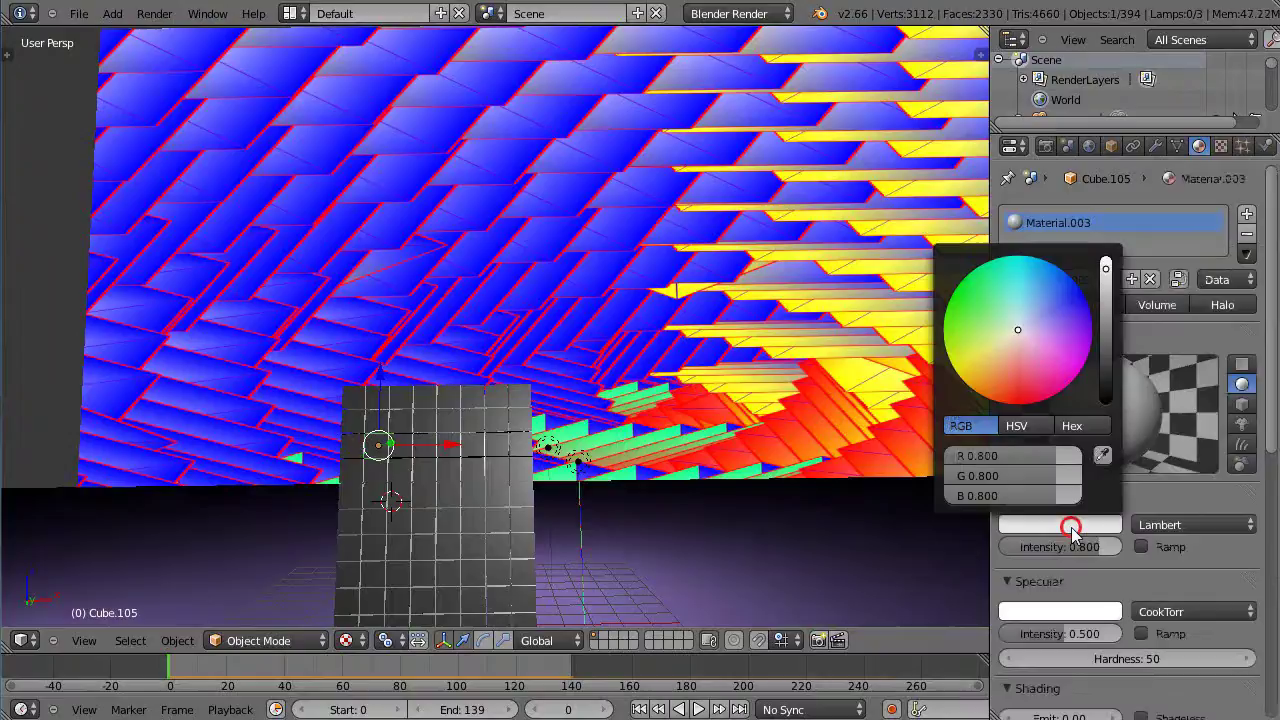
{"action": "mouse_move", "coordinate": [1035, 350]}
{"action": "left_mouse_down"}
{"action": "mouse_move", "coordinate": [1066, 358]}
{"action": "mouse_move", "coordinate": [1088, 340]}
{"action": "mouse_move", "coordinate": [1058, 380]}
{"action": "mouse_move", "coordinate": [1086, 374]}
{"action": "left_mouse_up"}
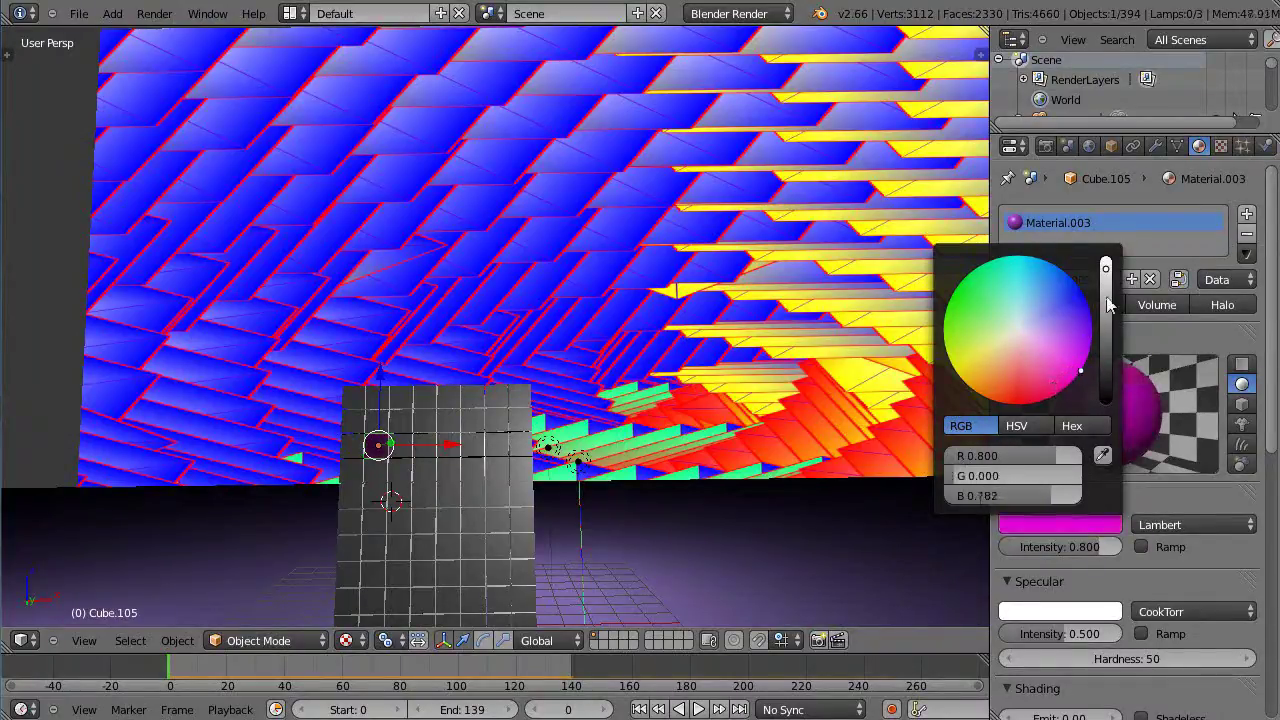
{"action": "left_click_drag", "start_coordinate": [1108, 305], "coordinate": [1020, 330]}
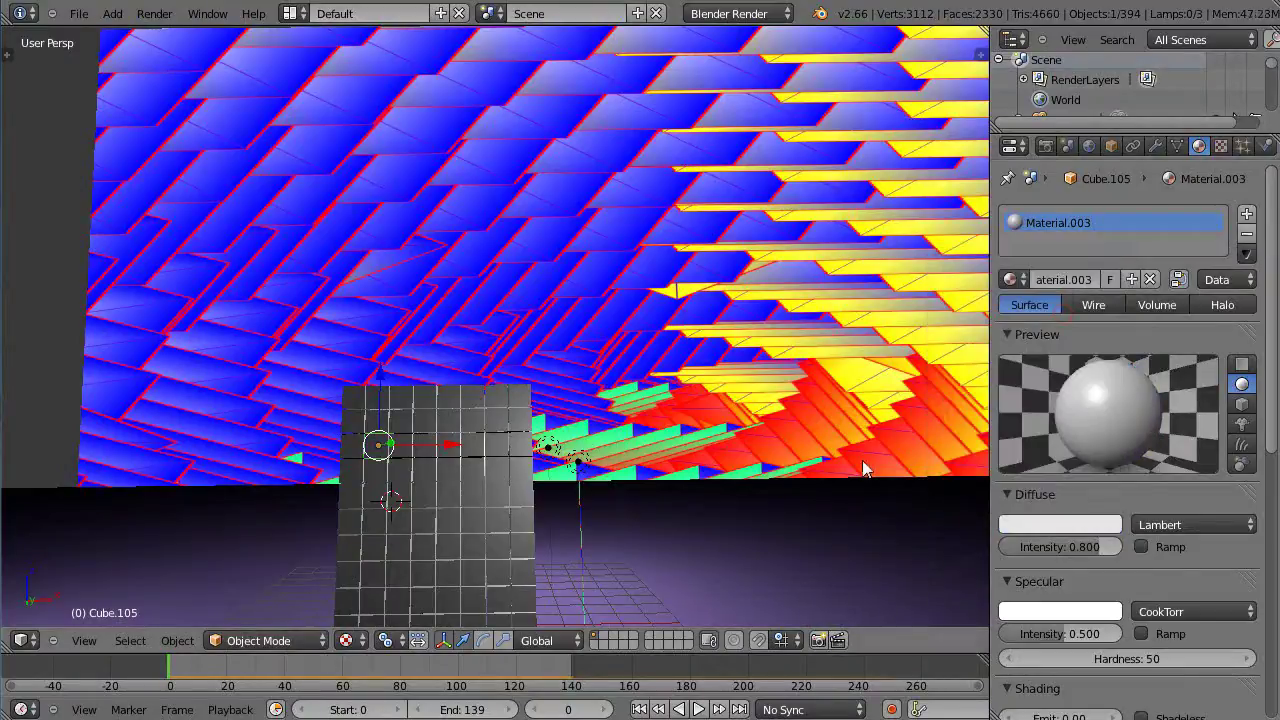
{"action": "middle_click_drag", "start_coordinate": [862, 460], "coordinate": [785, 482]}
- Move the lamp Lamp.001 along the X axis, in two moves, to sit beside the cube
{"action": "scroll", "coordinate": [575, 495], "scroll_direction": "down", "scroll_amount": 3}
{"action": "middle_click_drag", "start_coordinate": [557, 503], "coordinate": [506, 482]}
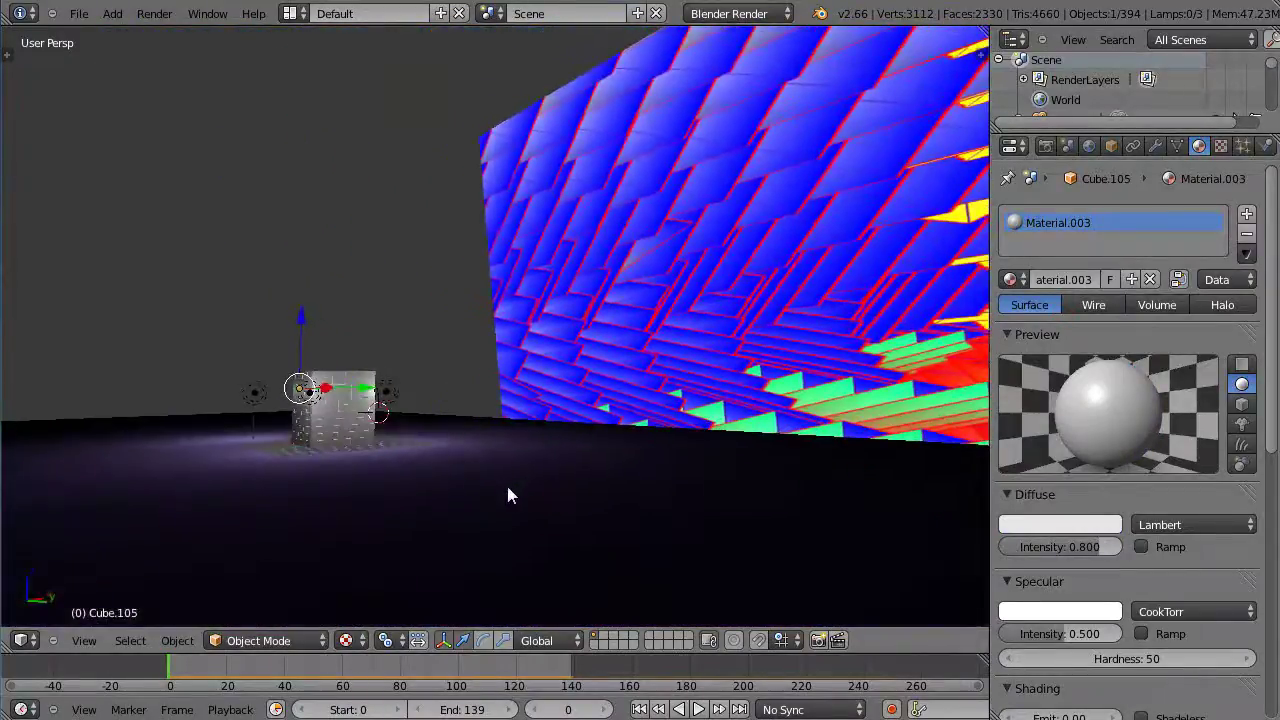
{"action": "right_click", "coordinate": [255, 391]}
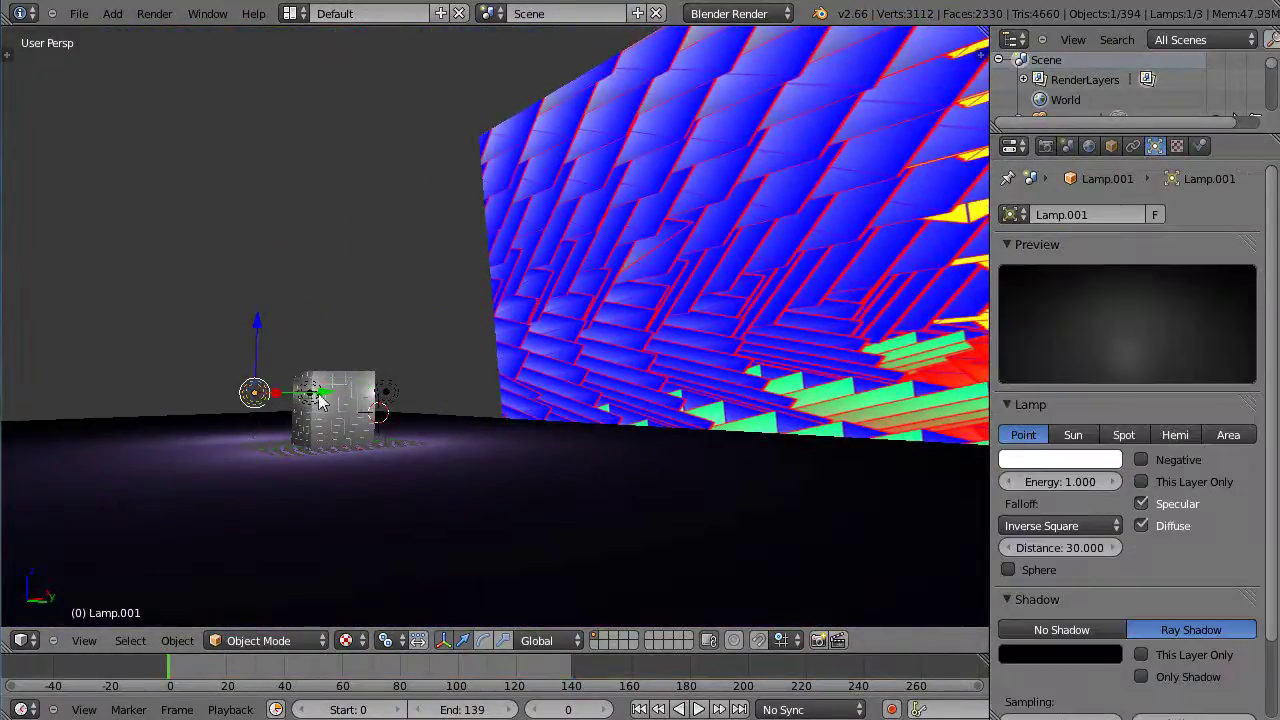
{"action": "key", "text": "g"}
{"action": "key", "text": "x"}
{"action": "left_click", "coordinate": [272, 405]}
{"action": "middle_click_drag", "start_coordinate": [272, 405], "coordinate": [311, 503]}
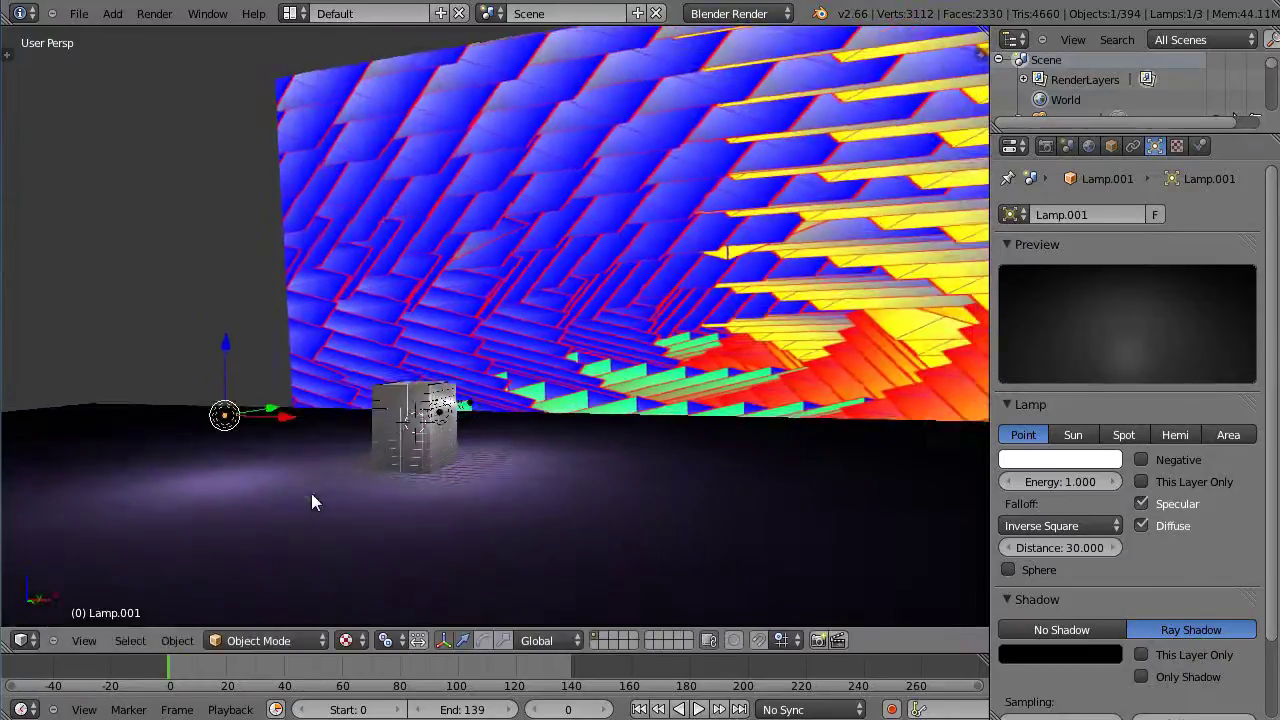
{"action": "key", "text": "g"}
{"action": "key", "text": "x"}
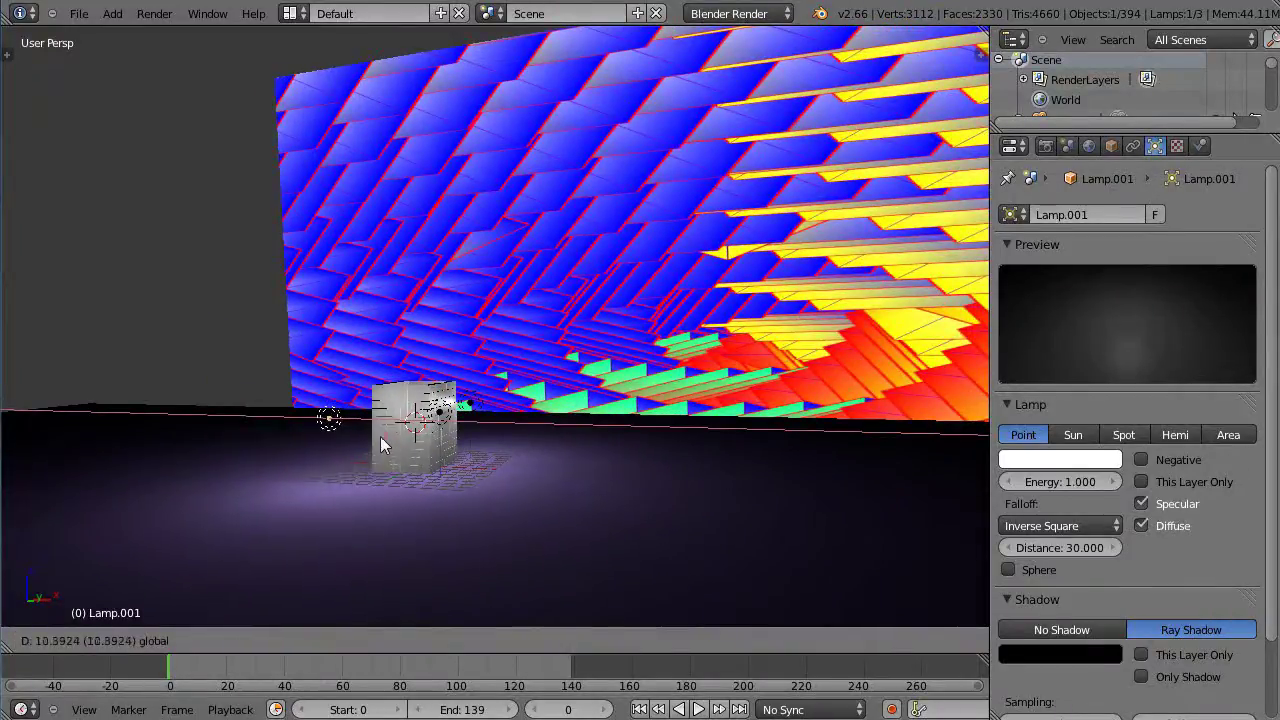
{"action": "left_click", "coordinate": [380, 445]}
{"action": "scroll", "coordinate": [415, 460], "scroll_direction": "up", "scroll_amount": 3}
{"action": "middle_click_drag", "start_coordinate": [414, 457], "coordinate": [466, 442]}
{"action": "scroll", "coordinate": [478, 457], "scroll_direction": "up", "scroll_amount": 2}
{"action": "scroll", "coordinate": [460, 456], "scroll_direction": "down", "scroll_amount": 4}
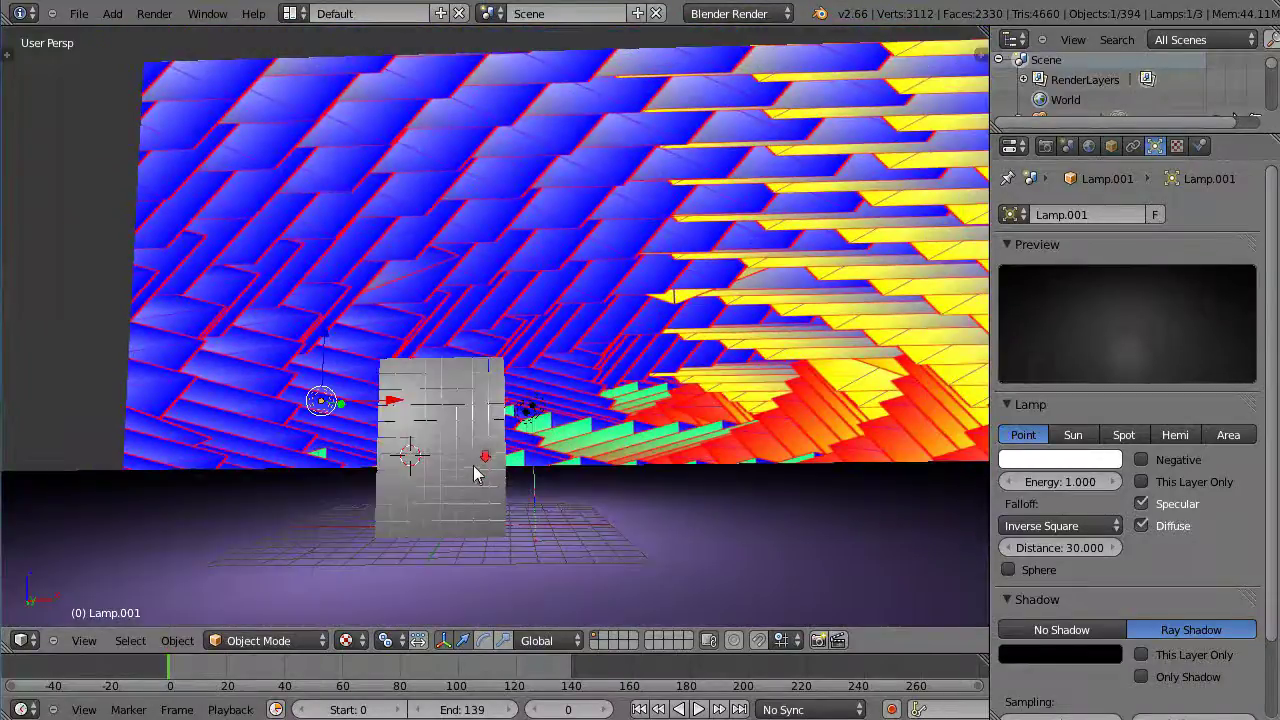
- Select tile Cube.098 and give it a new material, Material.004
{"action": "right_click", "coordinate": [420, 420]}
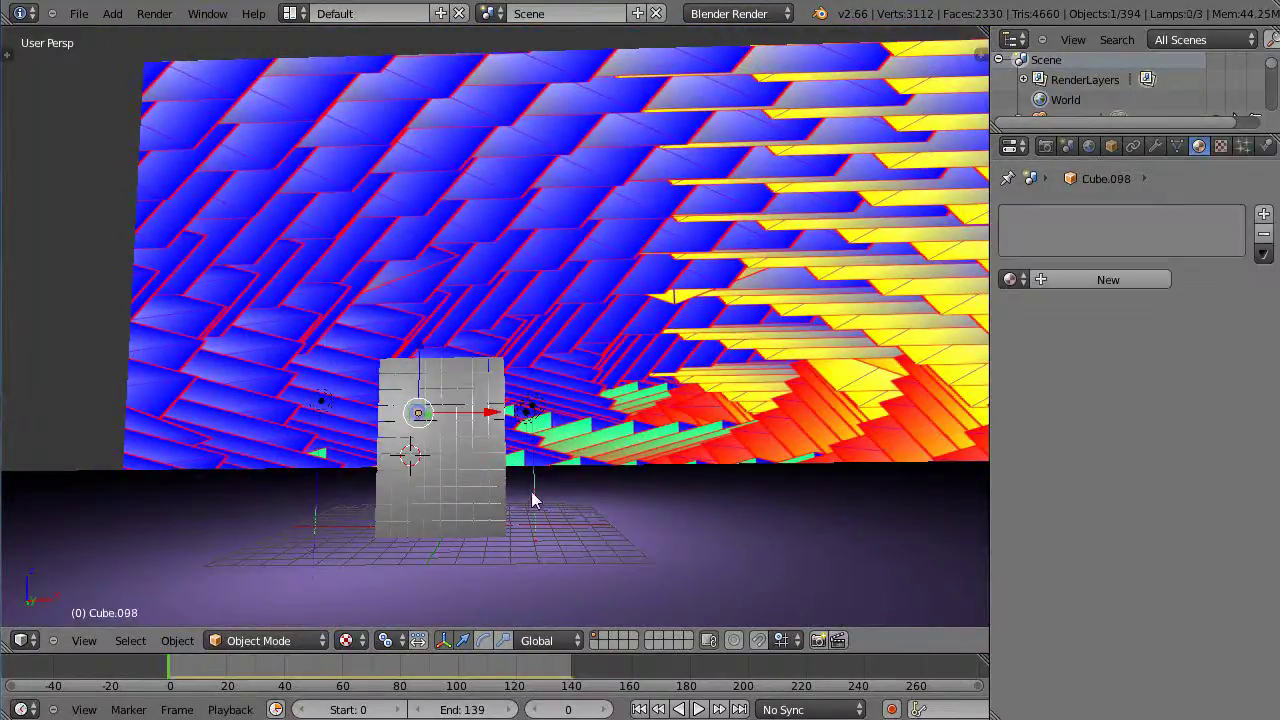
{"action": "left_click", "coordinate": [1110, 277]}
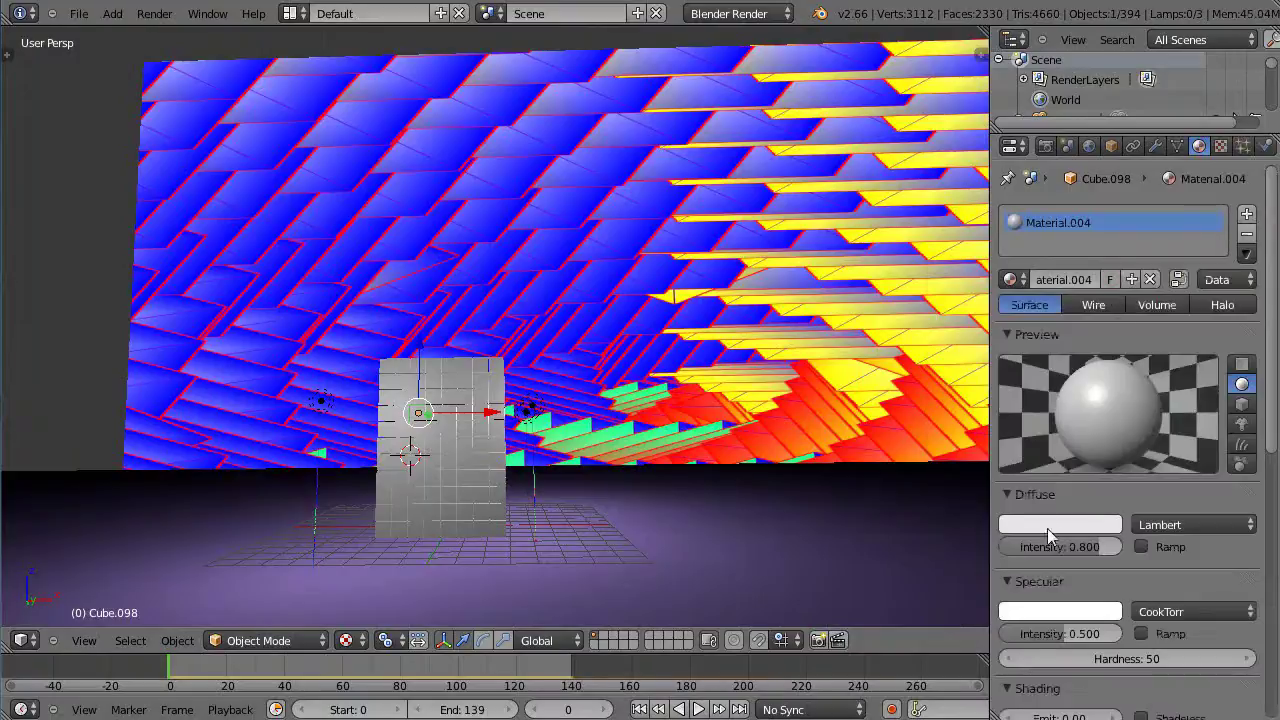
{"action": "left_click", "coordinate": [1047, 524]}
{"action": "left_click_drag", "start_coordinate": [1016, 365], "coordinate": [1021, 387]}
{"action": "scroll", "coordinate": [615, 522], "scroll_direction": "up", "scroll_amount": 3}
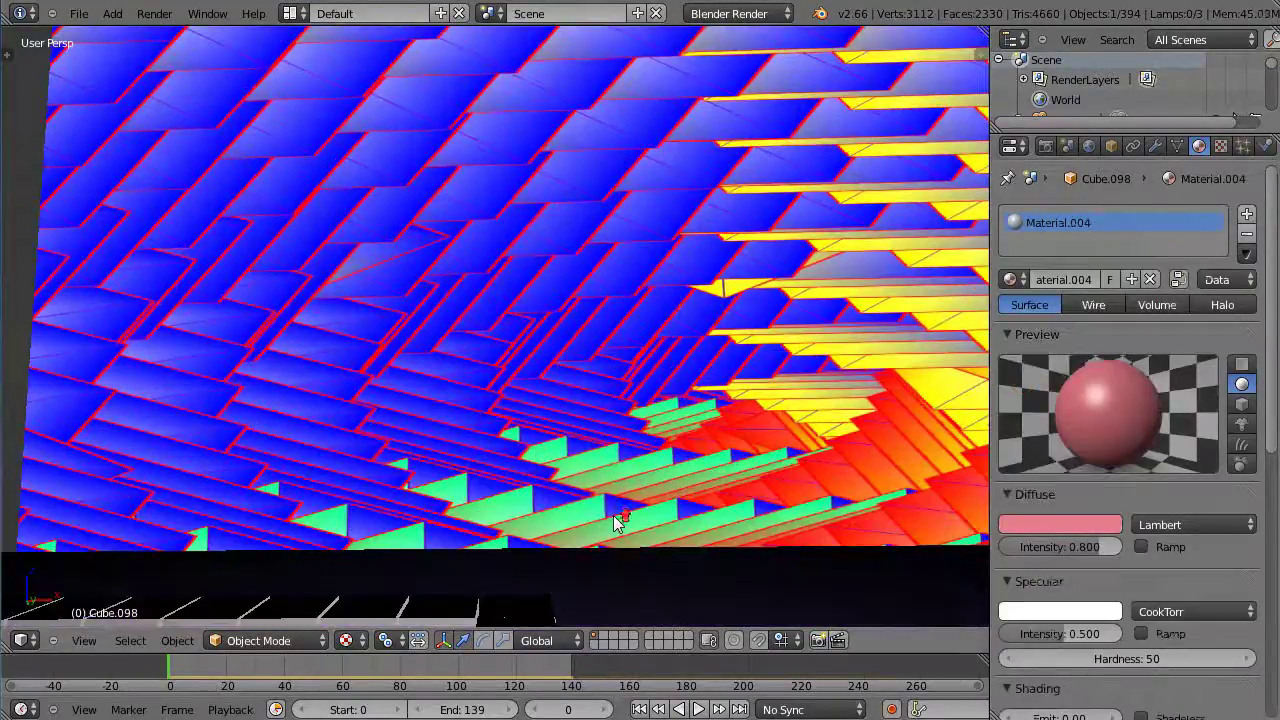
{"action": "scroll", "coordinate": [615, 522], "scroll_direction": "up", "scroll_amount": 2}
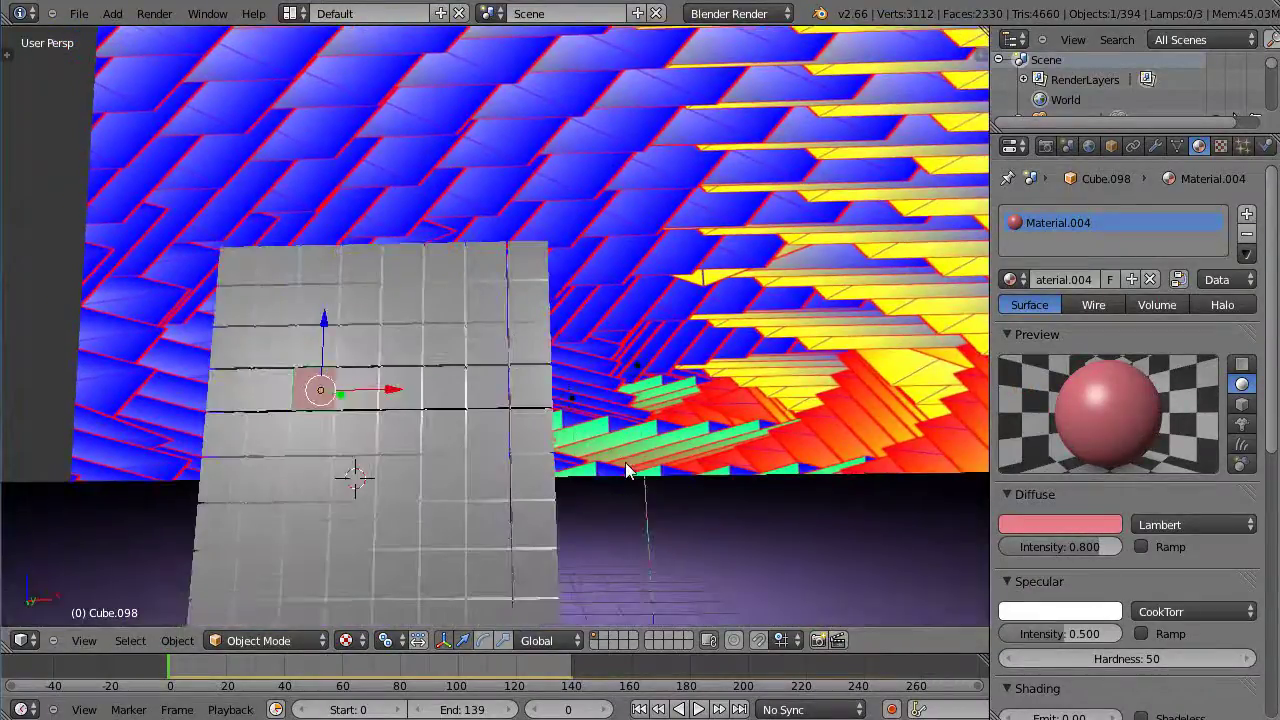
{"action": "scroll", "coordinate": [625, 462], "scroll_direction": "up", "scroll_amount": 5}
{"action": "scroll", "coordinate": [629, 462], "scroll_direction": "down", "scroll_amount": 7}
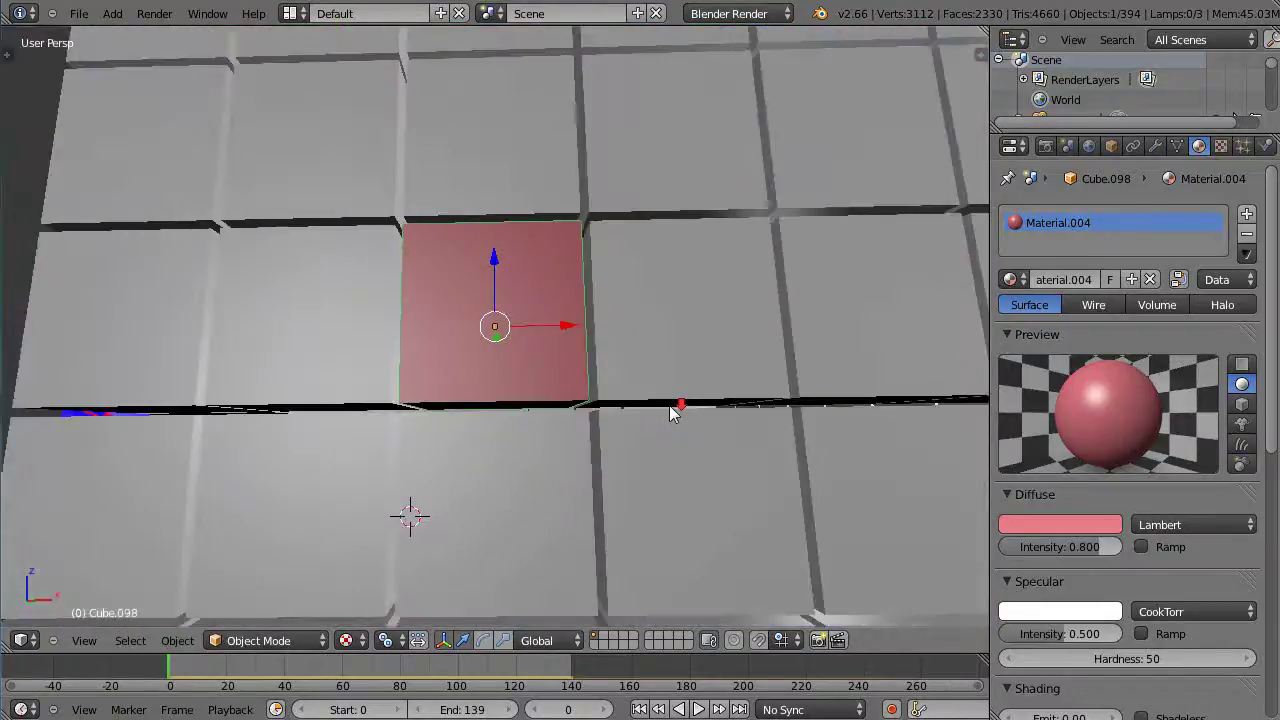
{"action": "middle_click_drag", "start_coordinate": [677, 406], "coordinate": [657, 437]}
{"action": "scroll", "coordinate": [657, 437], "scroll_direction": "down", "scroll_amount": 2}
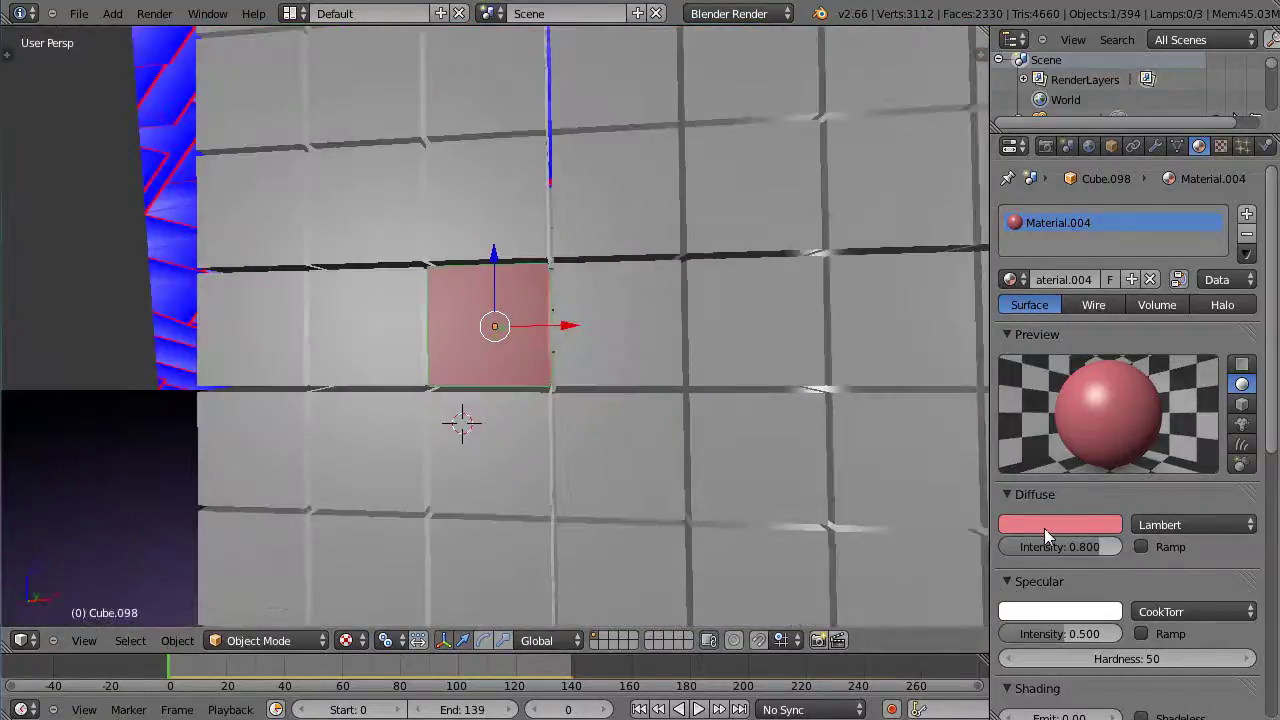
{"action": "scroll", "coordinate": [712, 413], "scroll_direction": "down", "scroll_amount": 5}
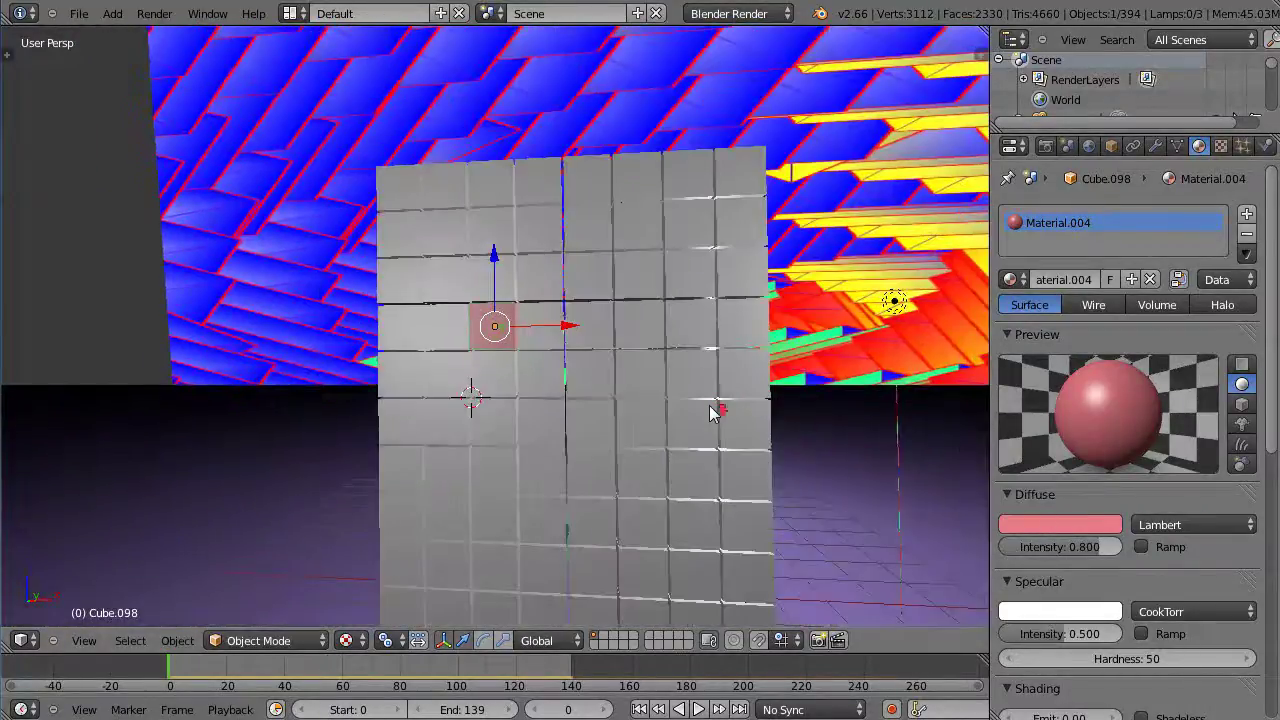
- Change Material.004's diffuse colour to aqua and raise Emit to about 0.39
{"action": "left_click", "coordinate": [1037, 527]}
{"action": "left_click_drag", "start_coordinate": [1068, 360], "coordinate": [992, 266]}
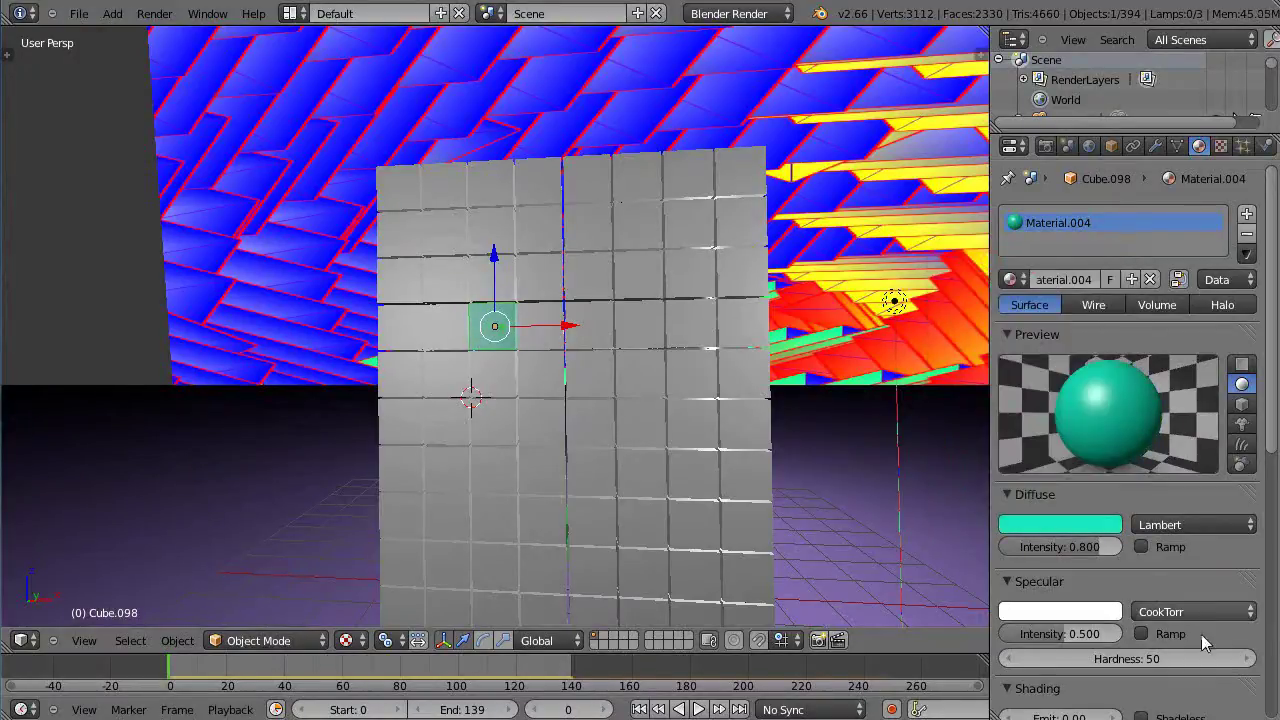
{"action": "scroll", "coordinate": [1201, 634], "scroll_direction": "down", "scroll_amount": 2}
{"action": "left_click_drag", "start_coordinate": [1053, 641], "coordinate": [1147, 635]}
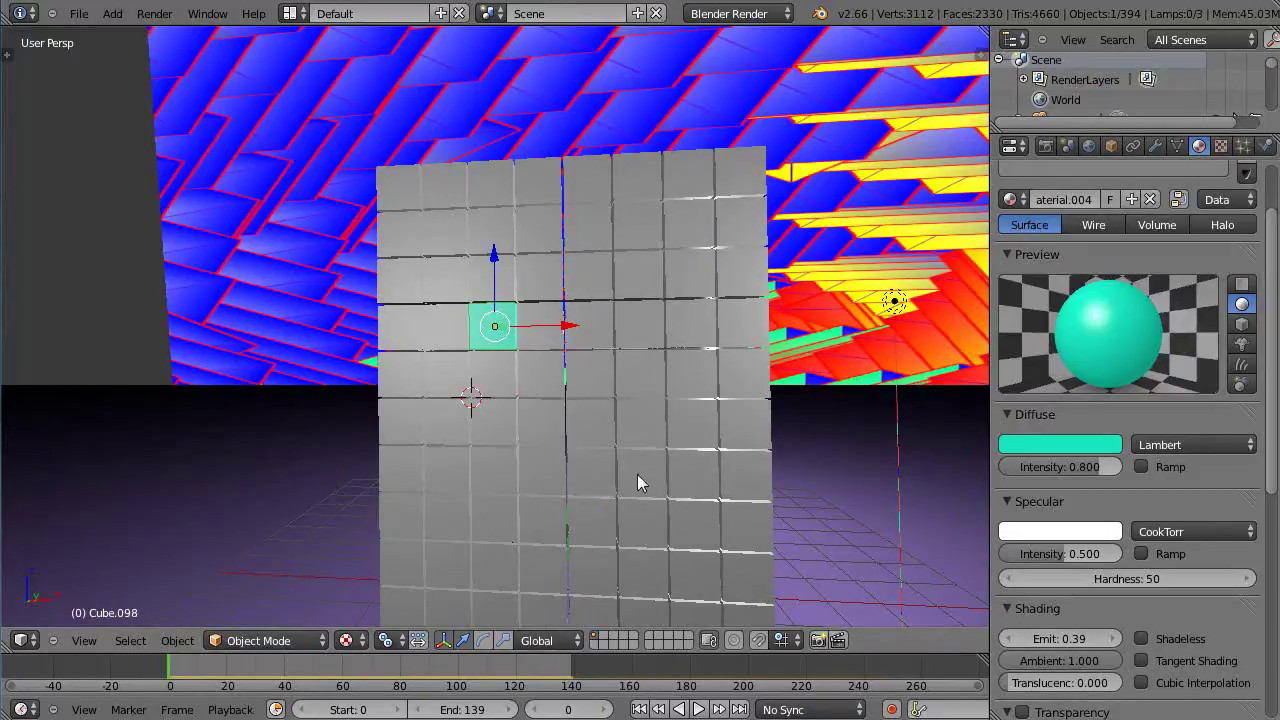
{"action": "scroll", "coordinate": [1067, 307], "scroll_direction": "up", "scroll_amount": 2}
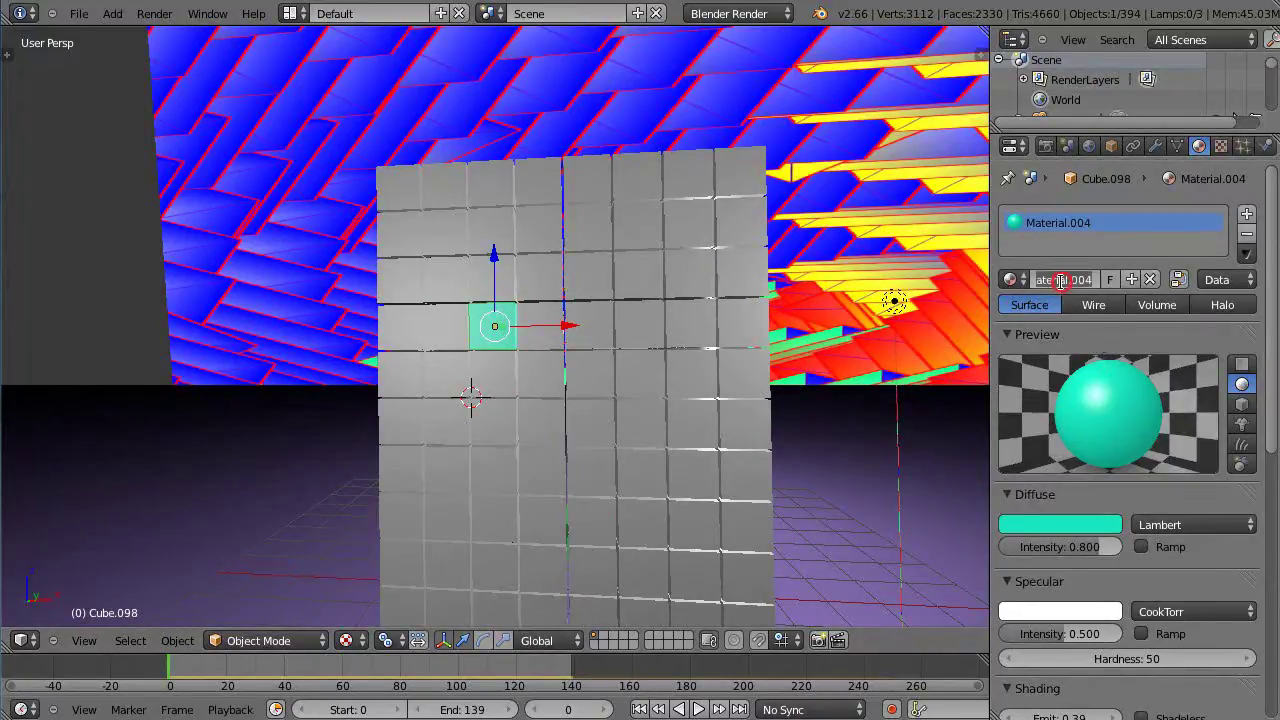
- Rename Material.004 to 'Aqua' and assign it to tile Cube.077
{"action": "type", "text": "Aqua"}
{"action": "key", "text": "Return"}
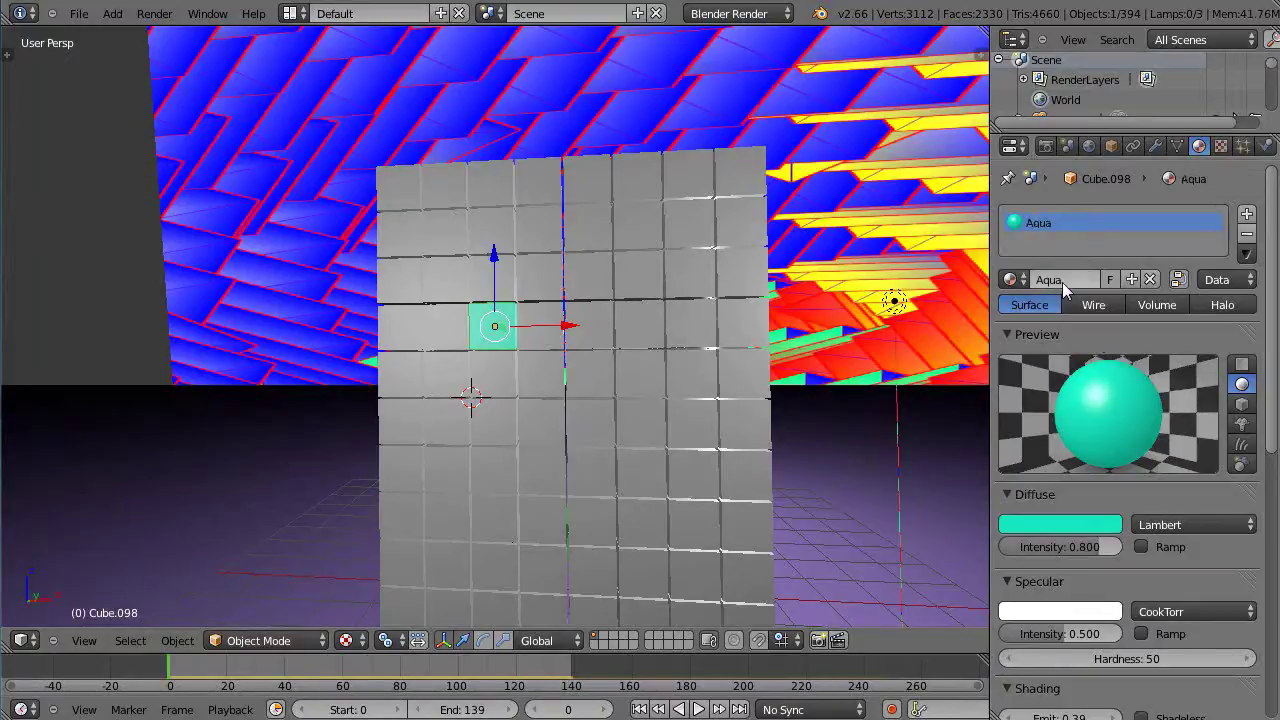
{"action": "right_click", "coordinate": [640, 470]}
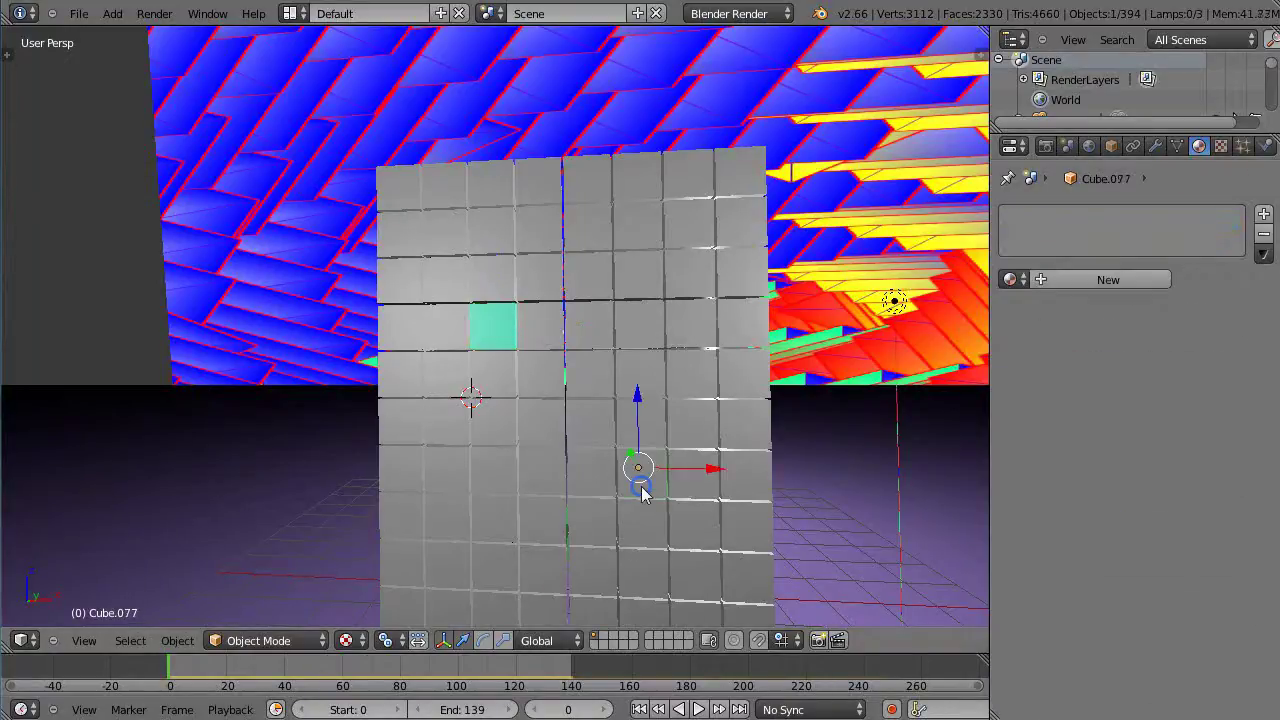
{"action": "left_click", "coordinate": [1012, 279]}
{"action": "left_click", "coordinate": [1043, 310]}
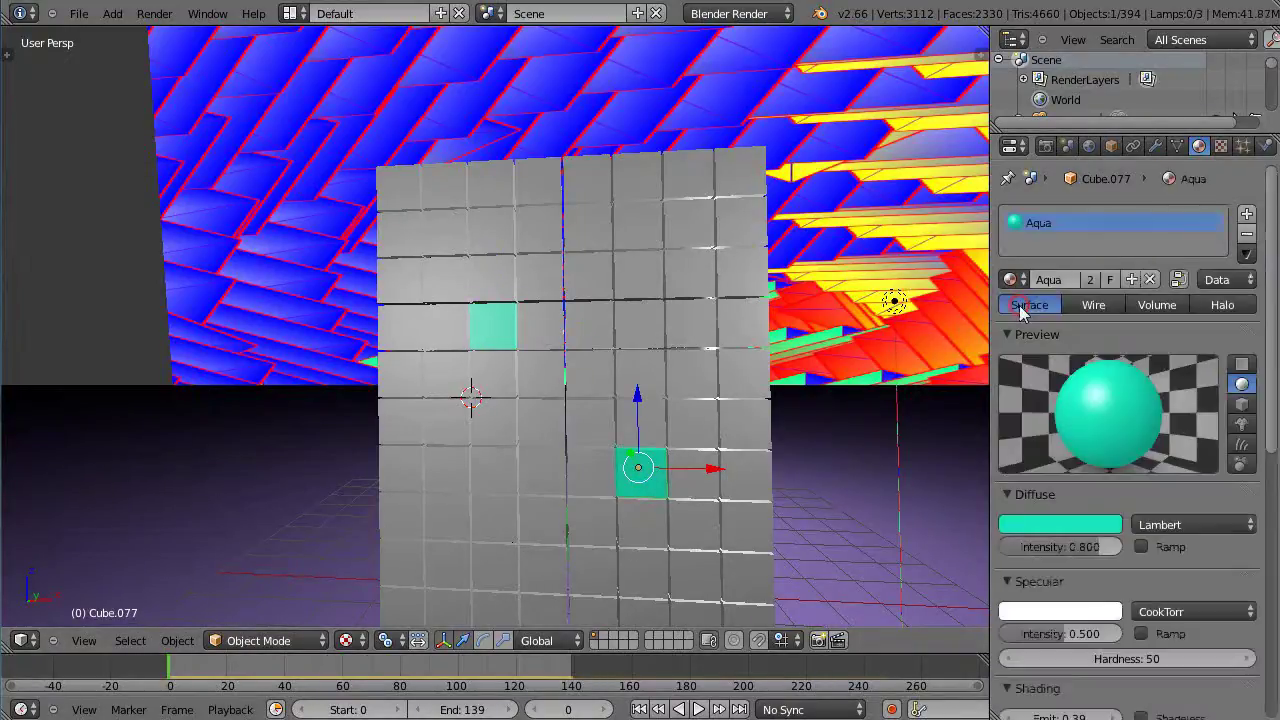
- Assign the purple Material.001 to tile Cube.110
{"action": "right_click", "coordinate": [688, 280]}
{"action": "left_click", "coordinate": [1012, 279]}
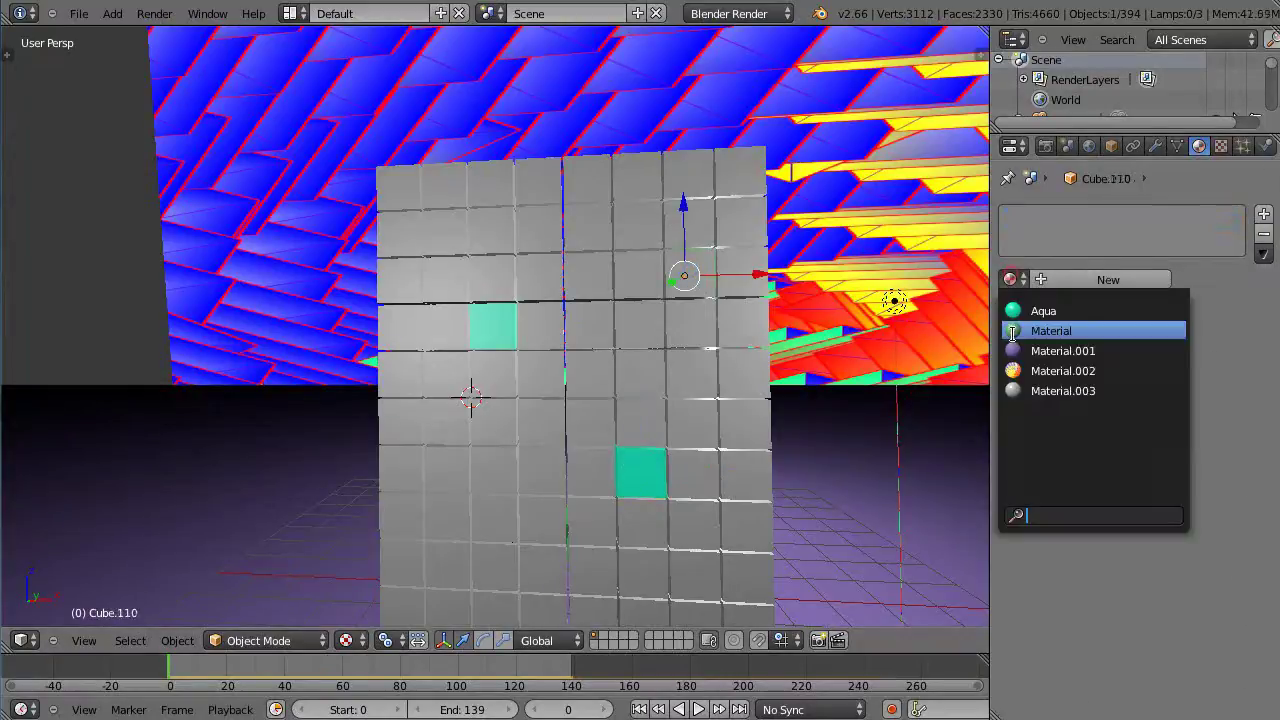
{"action": "left_click", "coordinate": [1046, 349]}
{"action": "scroll", "coordinate": [605, 400], "scroll_direction": "down", "scroll_amount": 3}
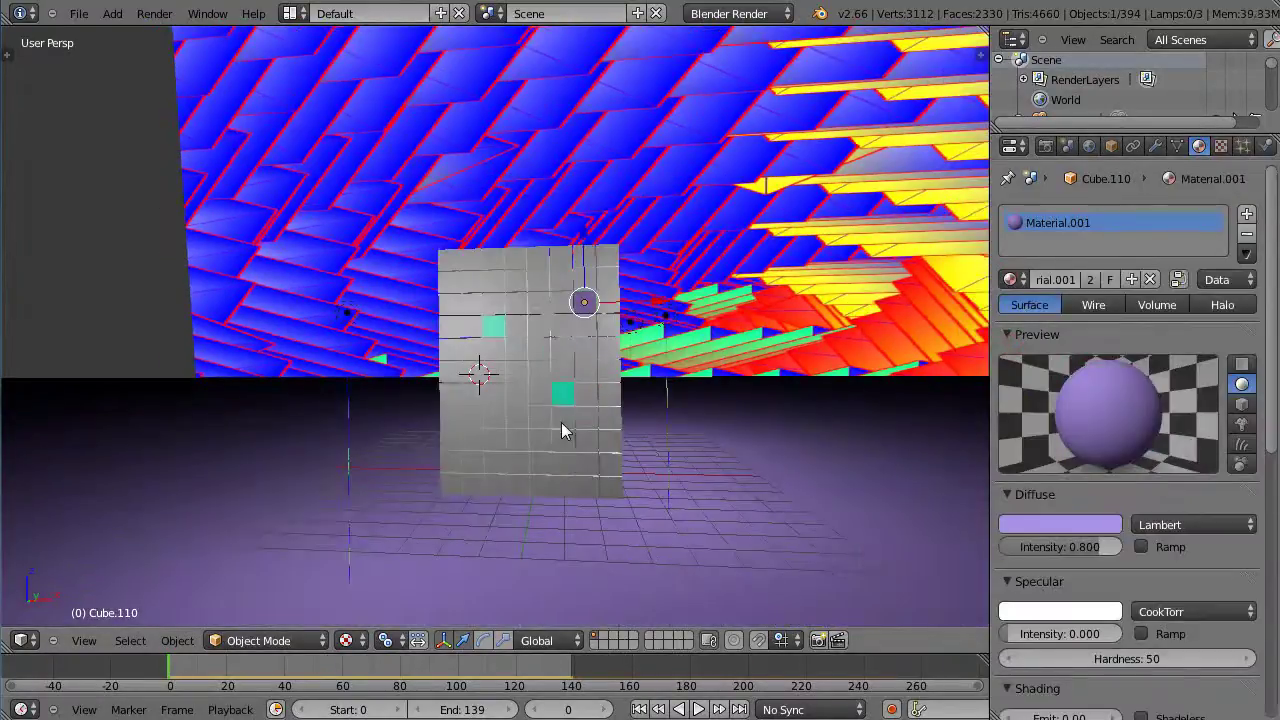
{"action": "scroll", "coordinate": [578, 387], "scroll_direction": "up", "scroll_amount": 2}
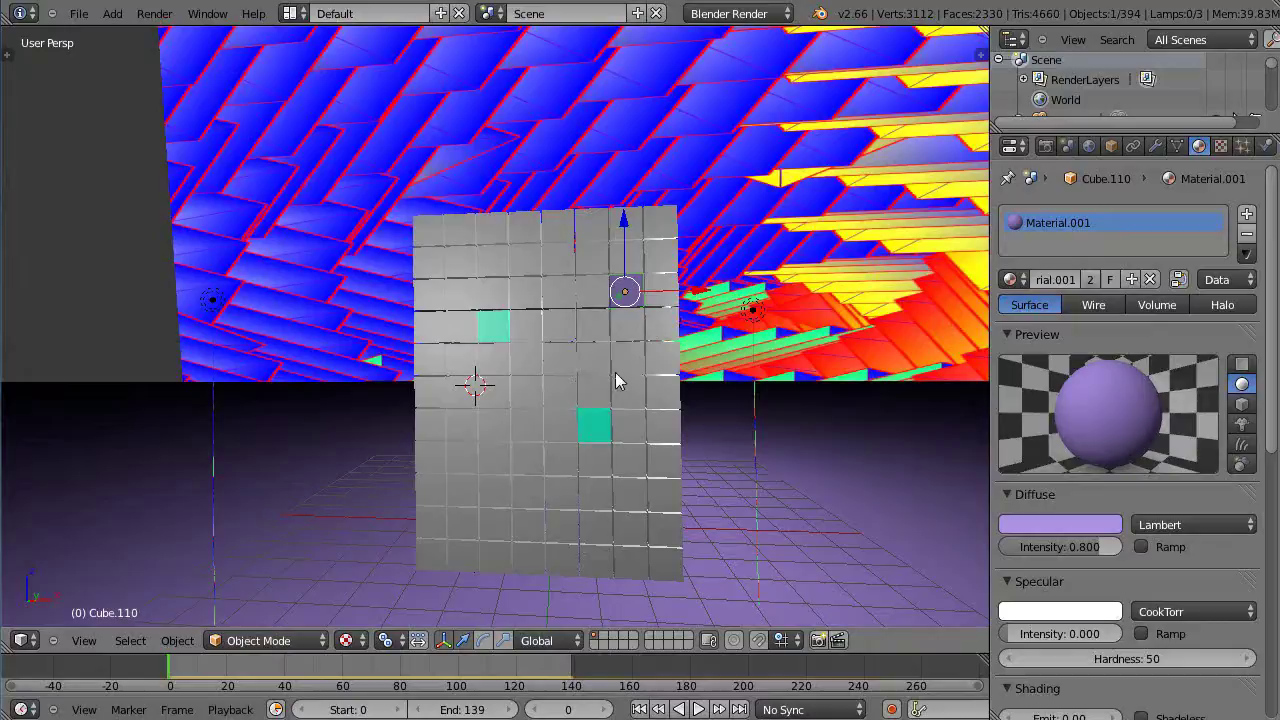
{"action": "scroll", "coordinate": [760, 300], "scroll_direction": "down", "scroll_amount": 4}
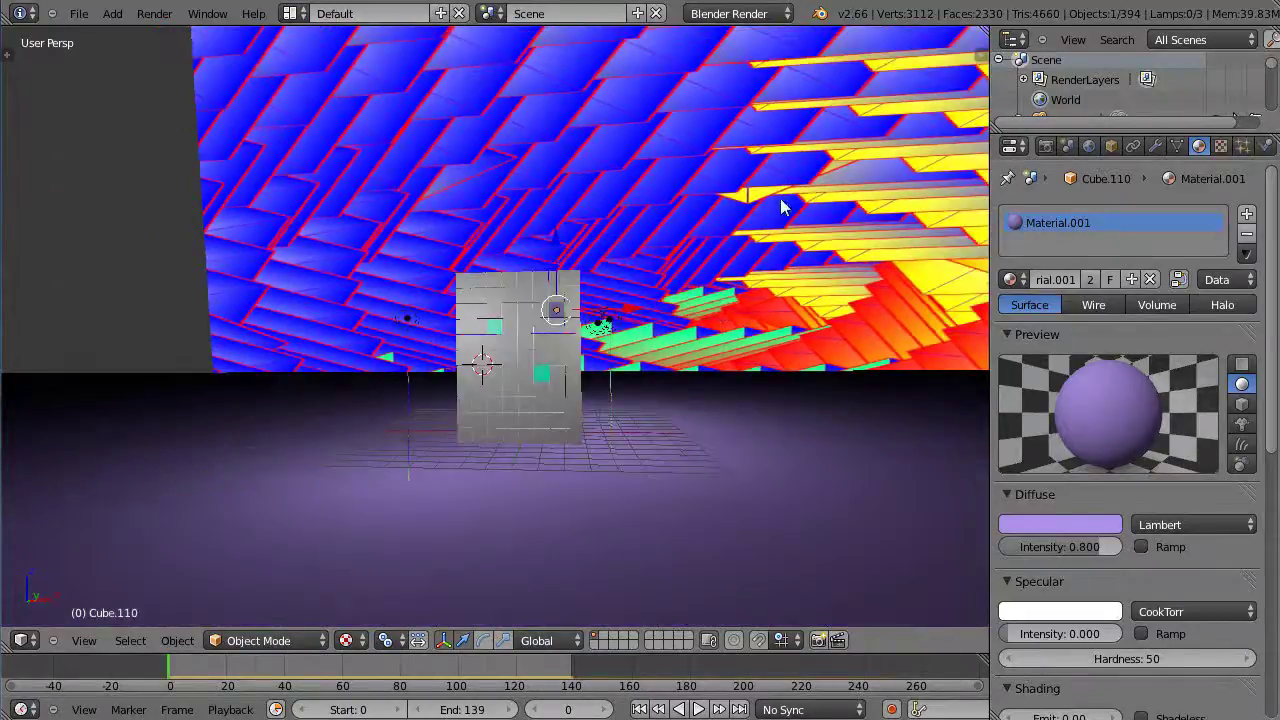
{"action": "middle_click_drag", "start_coordinate": [763, 257], "coordinate": [526, 409]}
{"action": "scroll", "coordinate": [514, 415], "scroll_direction": "up", "scroll_amount": 3}
{"action": "scroll", "coordinate": [530, 413], "scroll_direction": "down", "scroll_amount": 3}
{"action": "scroll", "coordinate": [471, 448], "scroll_direction": "up", "scroll_amount": 2}
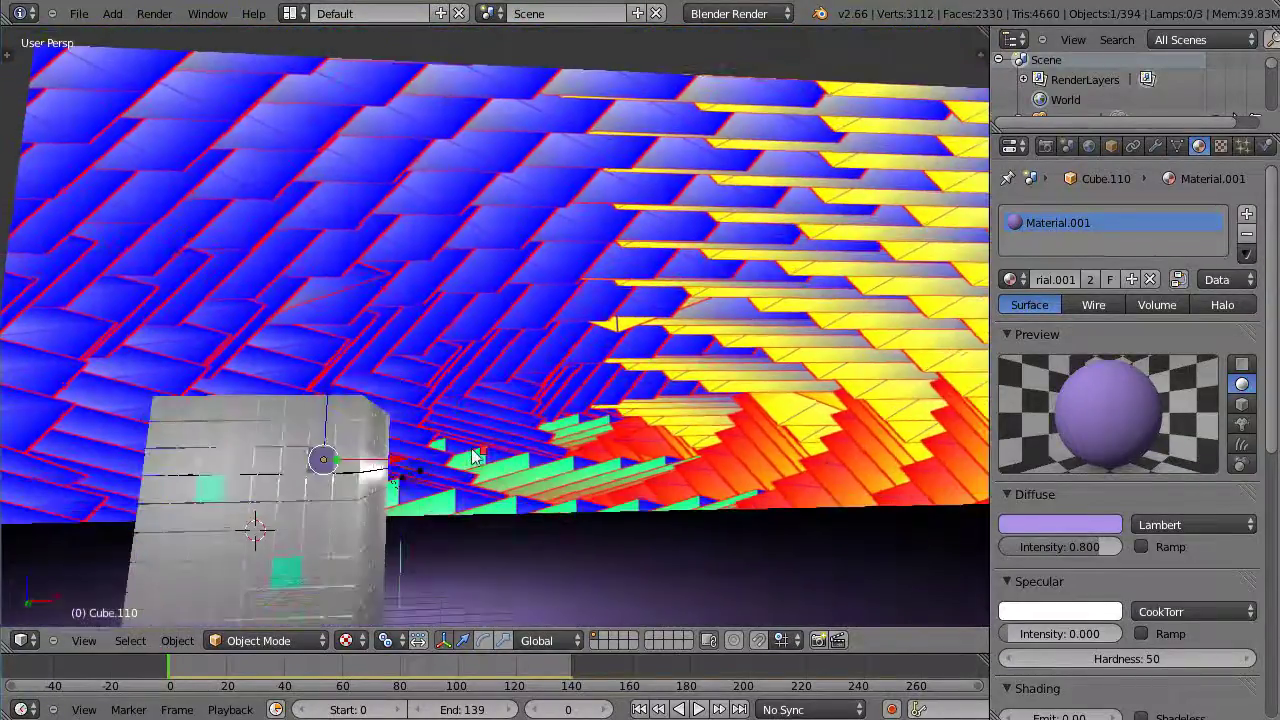
- Select a group of wall tiles from the top and side rows, with an aqua tile as the active object
{"action": "right_click", "coordinate": [189, 414], "text": "shift"}
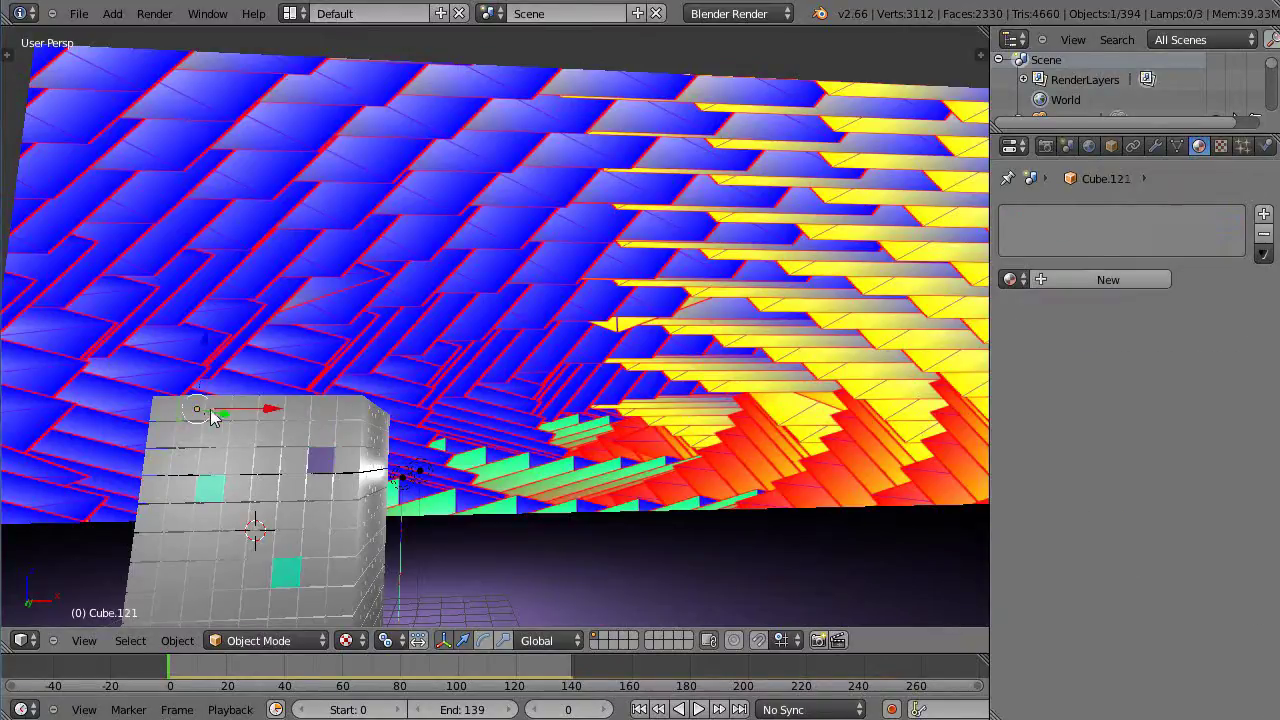
{"action": "right_click", "coordinate": [262, 414], "text": "shift"}
{"action": "right_click", "coordinate": [300, 424], "text": "shift"}
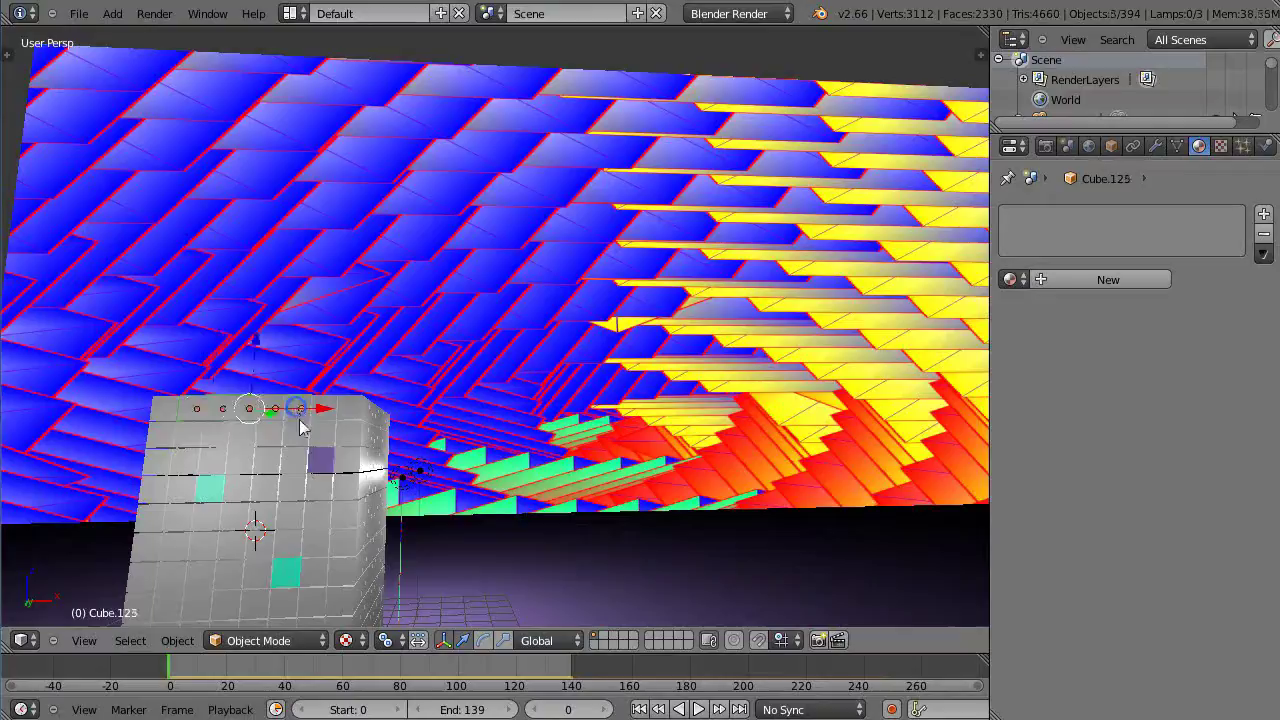
{"action": "right_click", "coordinate": [286, 434], "text": "shift"}
{"action": "right_click", "coordinate": [240, 446], "text": "shift"}
{"action": "right_click", "coordinate": [247, 433], "text": "shift"}
{"action": "right_click", "coordinate": [220, 433], "text": "shift"}
{"action": "right_click", "coordinate": [194, 433], "text": "shift"}
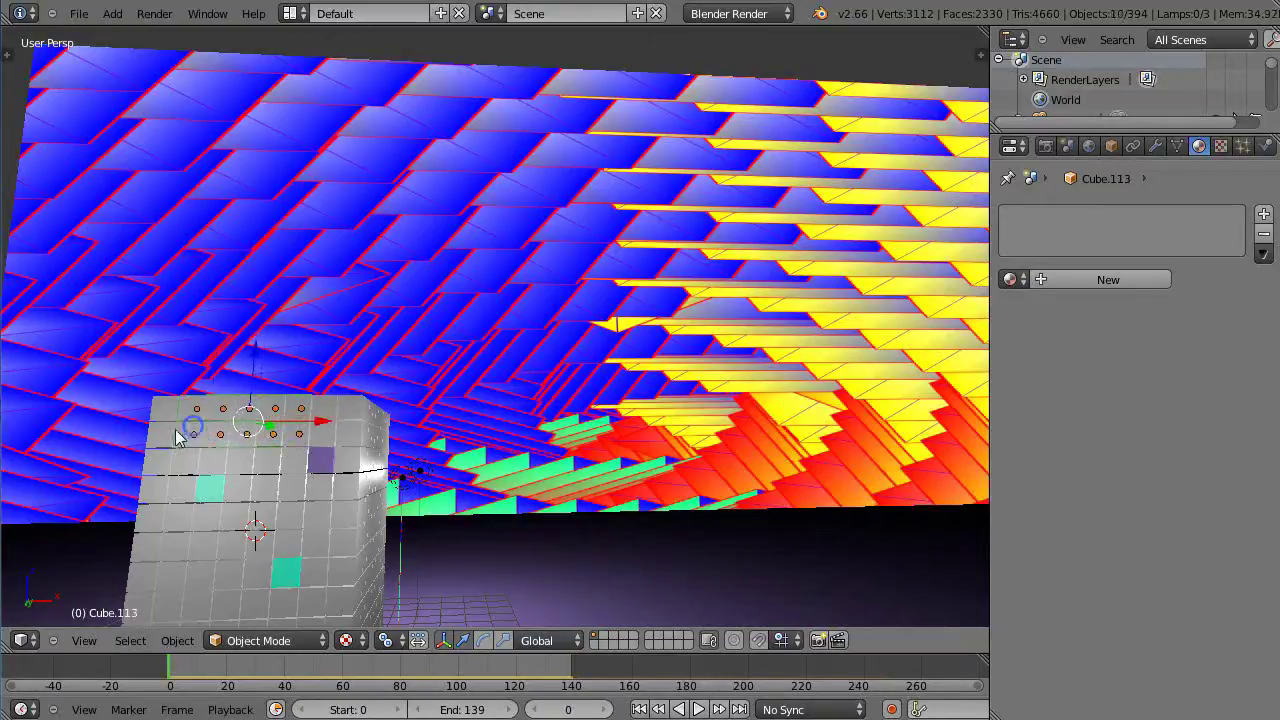
{"action": "right_click", "coordinate": [167, 433], "text": "shift"}
{"action": "right_click", "coordinate": [180, 544], "text": "shift"}
{"action": "right_click", "coordinate": [208, 544], "text": "shift"}
{"action": "right_click", "coordinate": [236, 544], "text": "shift"}
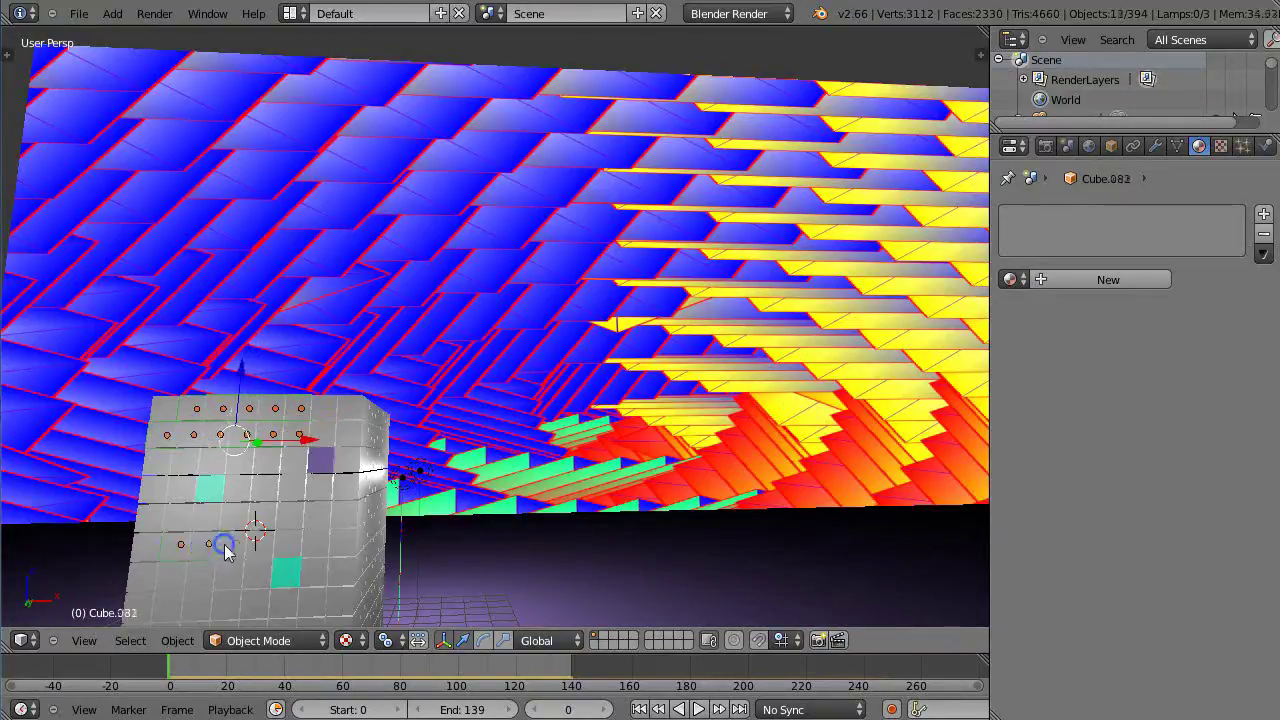
{"action": "right_click", "coordinate": [234, 571], "text": "shift"}
{"action": "right_click", "coordinate": [205, 572], "text": "shift"}
{"action": "right_click", "coordinate": [177, 572], "text": "shift"}
{"action": "right_click", "coordinate": [174, 601], "text": "shift"}
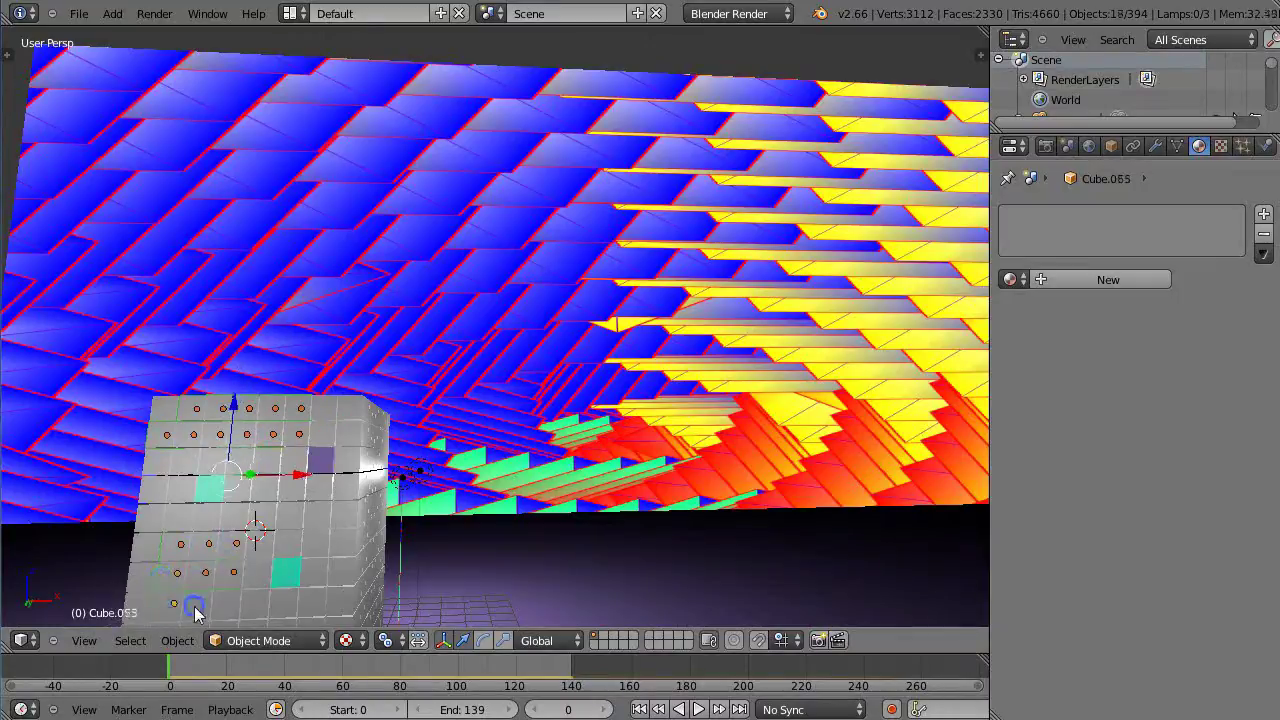
{"action": "right_click", "coordinate": [202, 601], "text": "shift"}
{"action": "right_click", "coordinate": [231, 601], "text": "shift"}
{"action": "right_click", "coordinate": [261, 603], "text": "shift"}
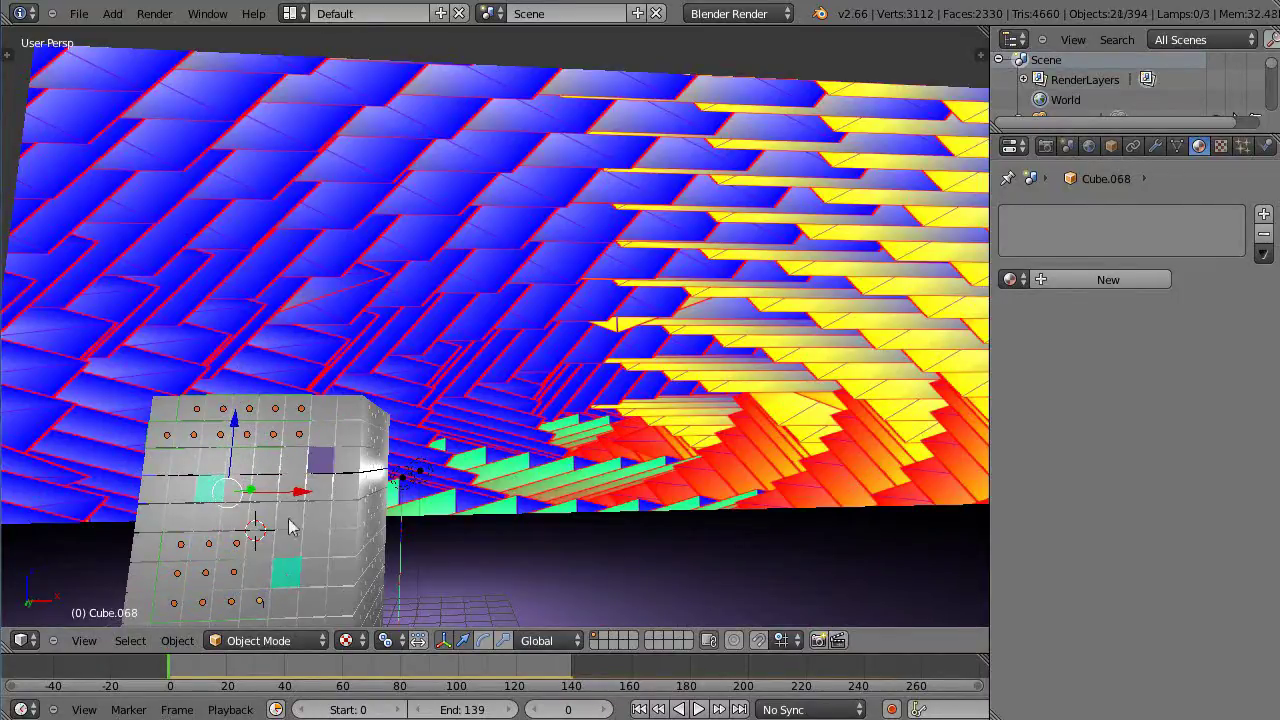
{"action": "right_click", "coordinate": [290, 578], "text": "shift"}
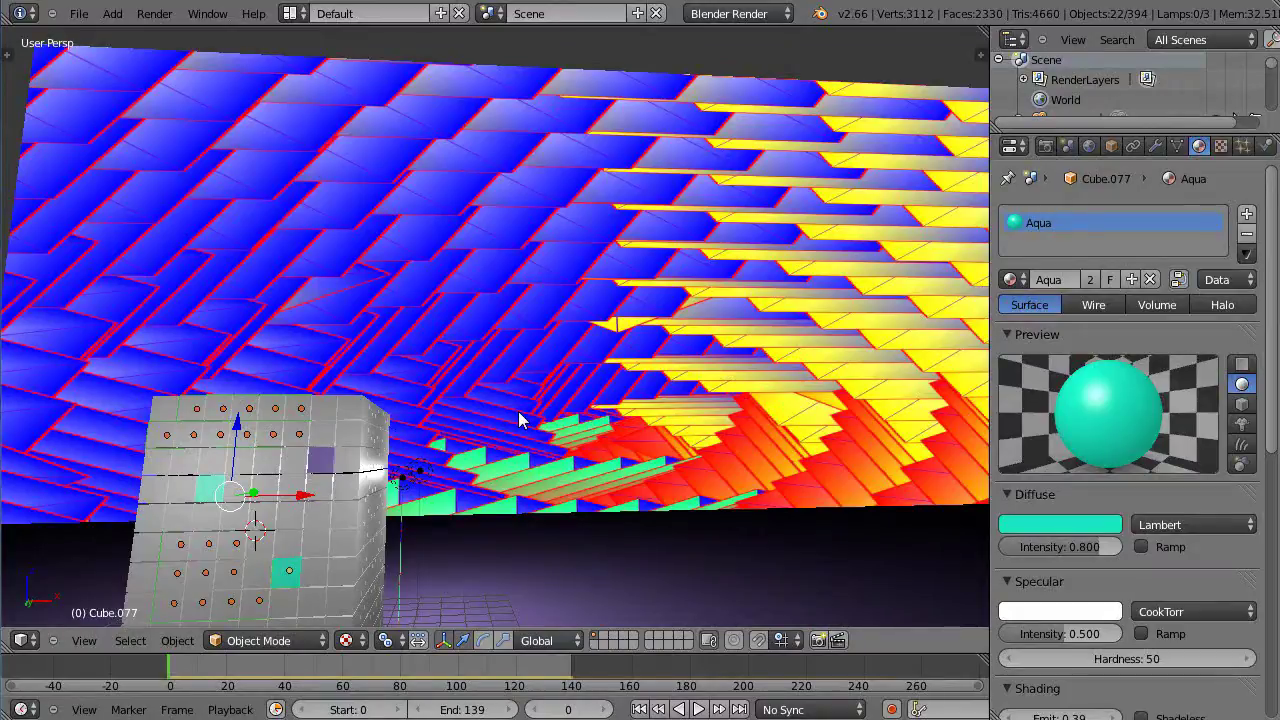
- Link the active tile's Aqua material to all selected tiles using Ctrl+L > Materials
{"action": "key", "text": "ctrl+l"}
{"action": "mouse_move", "coordinate": [464, 372]}
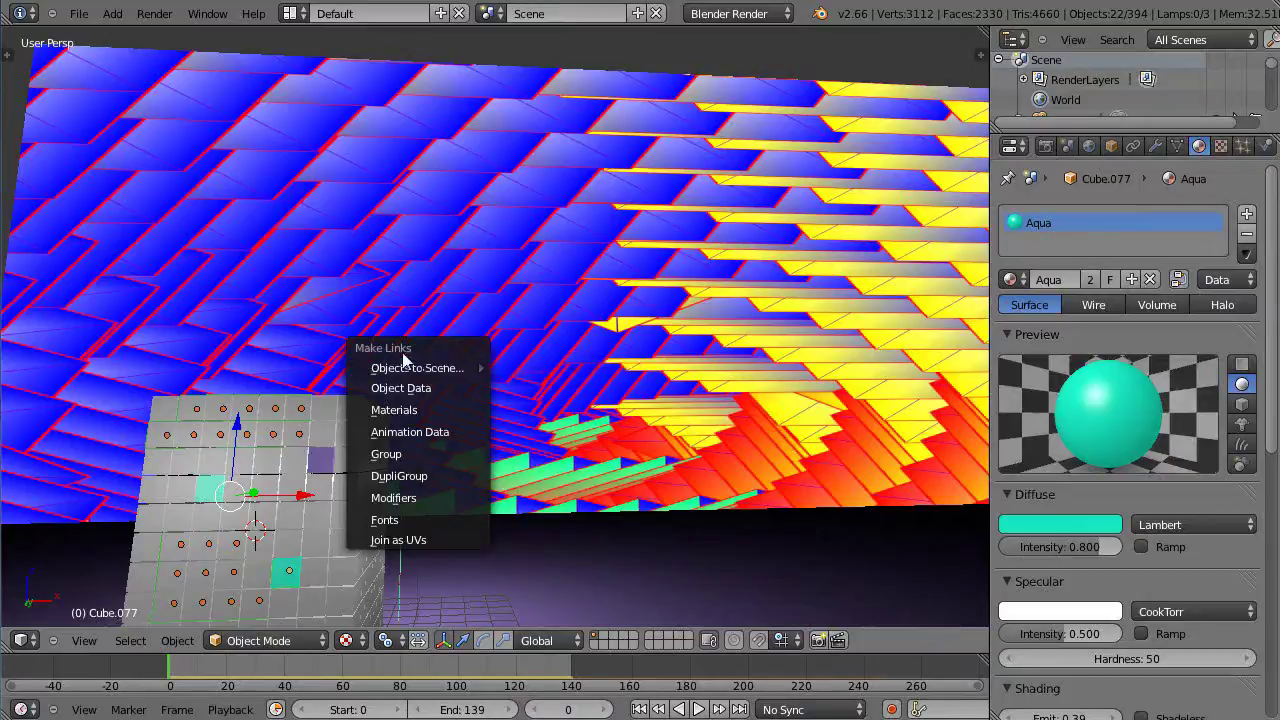
{"action": "left_click", "coordinate": [394, 413]}
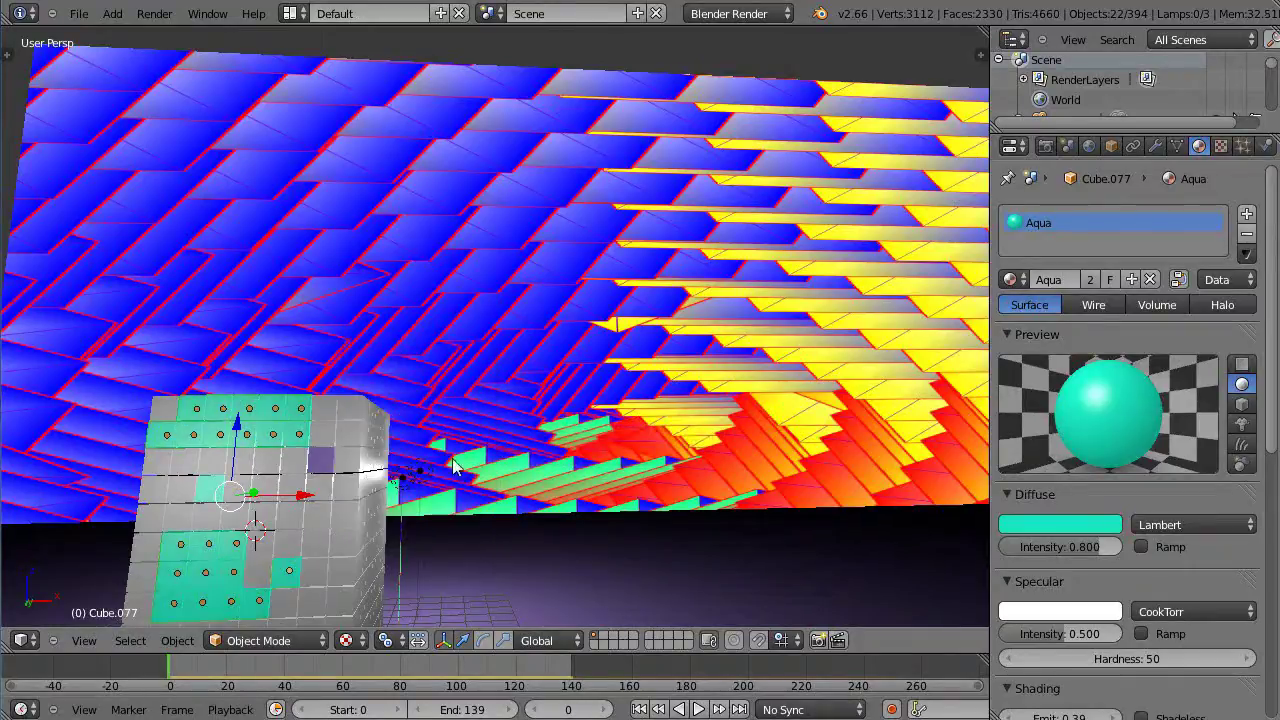
{"action": "key", "text": "KP_Decimal"}
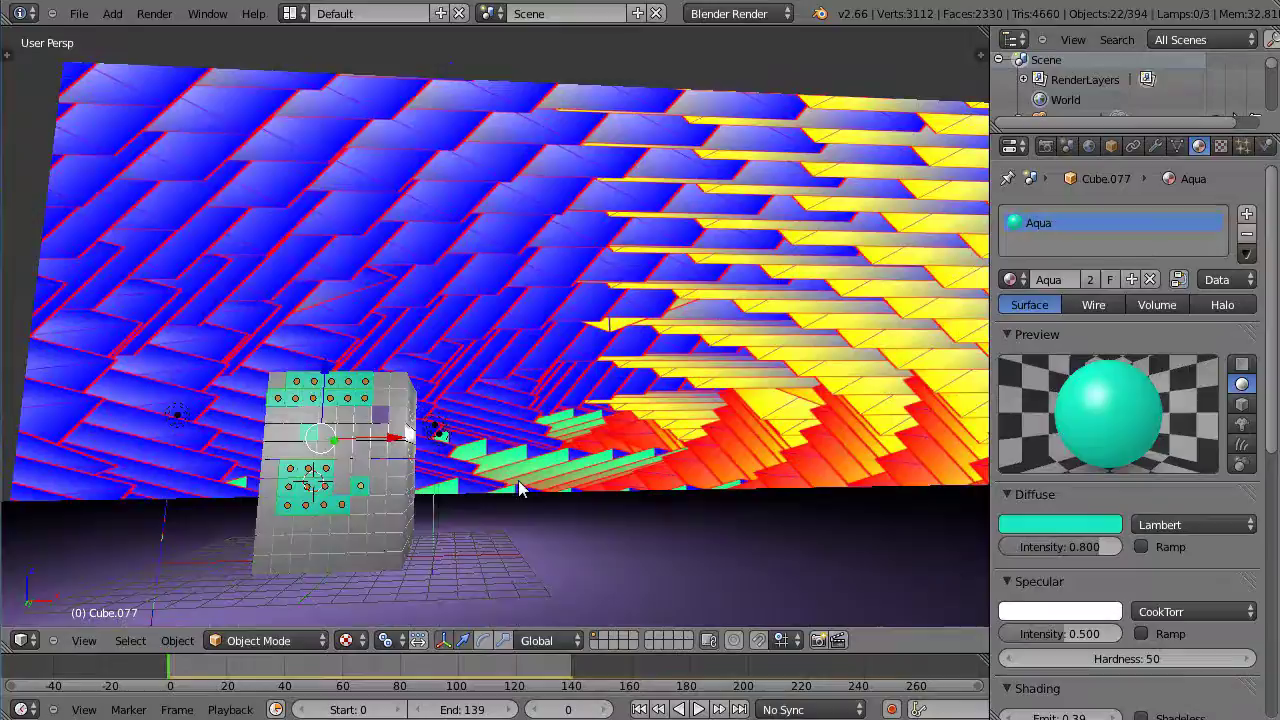
{"action": "middle_click_drag", "start_coordinate": [530, 486], "coordinate": [706, 378]}
{"action": "scroll", "coordinate": [563, 457], "scroll_direction": "up", "scroll_amount": 5}
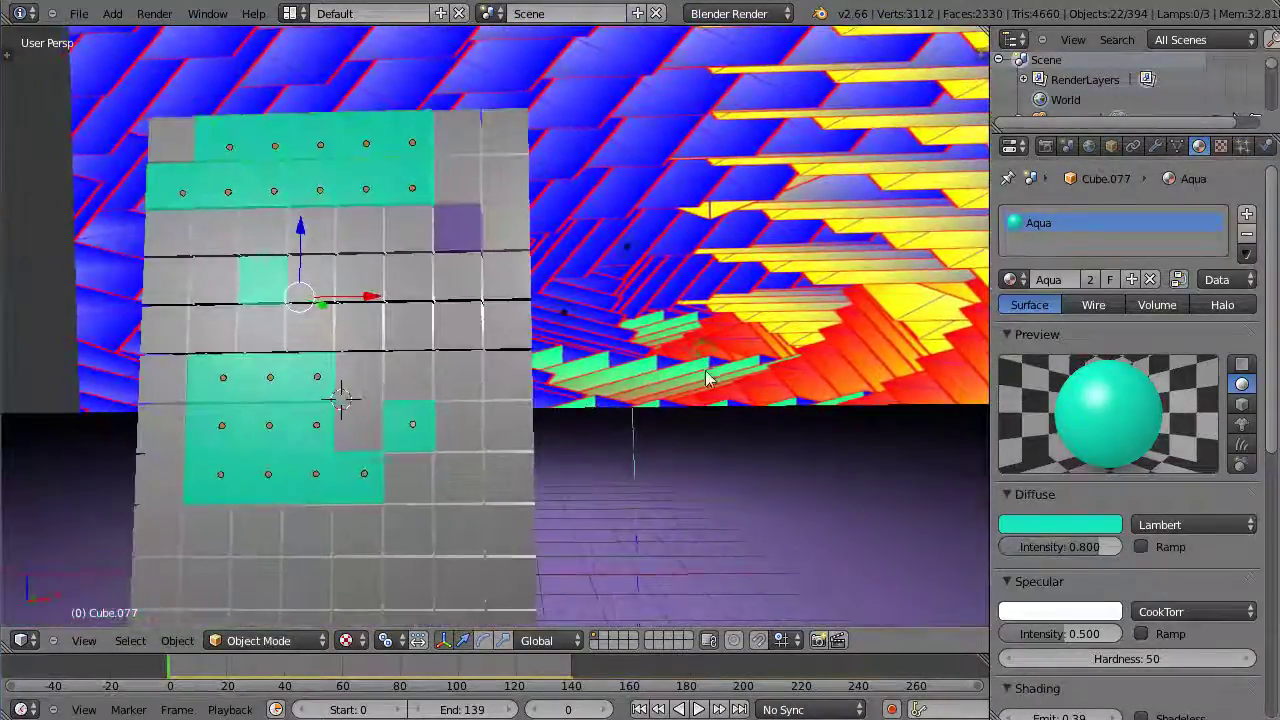
{"action": "scroll", "coordinate": [706, 378], "scroll_direction": "down", "scroll_amount": 2}
- Select a new set of grey tiles across the top and bottom rows of the wall
{"action": "right_click", "coordinate": [467, 330]}
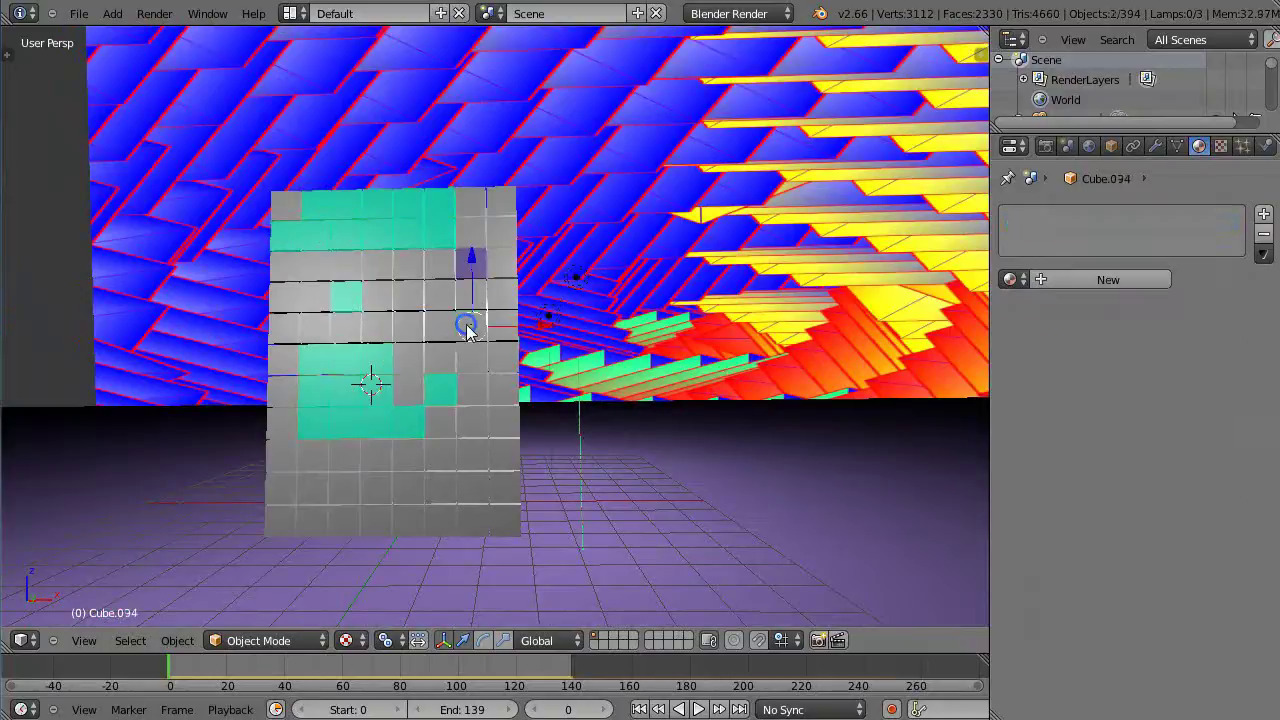
{"action": "right_click", "coordinate": [506, 340], "text": "shift"}
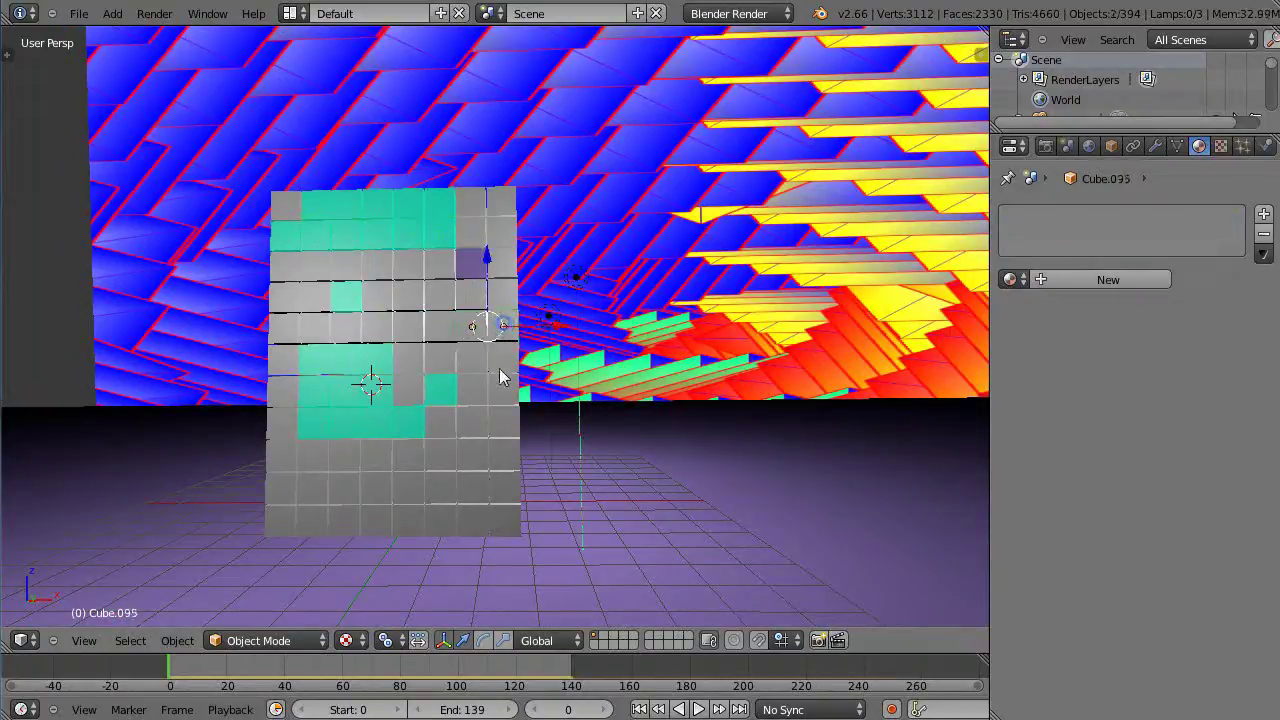
{"action": "right_click", "coordinate": [474, 494], "text": "shift"}
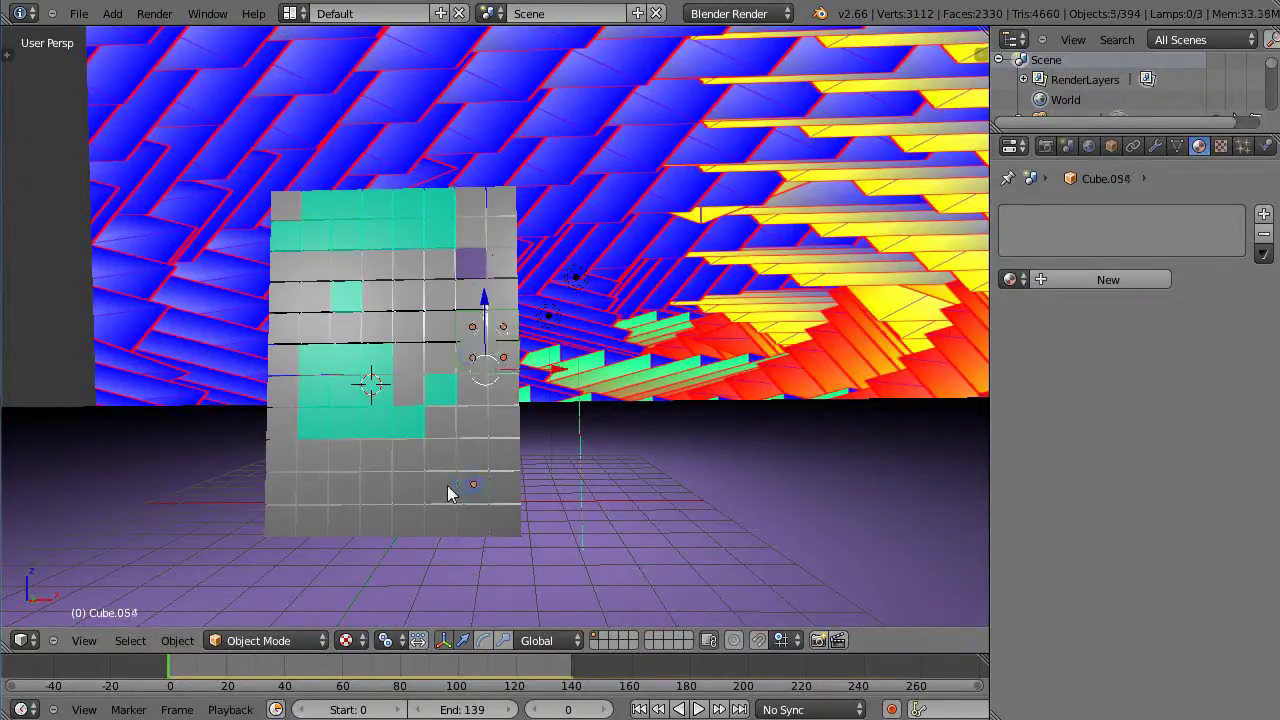
{"action": "right_click", "coordinate": [443, 490], "text": "shift"}
{"action": "right_click", "coordinate": [380, 488], "text": "shift"}
{"action": "right_click", "coordinate": [410, 492], "text": "shift"}
{"action": "right_click", "coordinate": [337, 491], "text": "shift"}
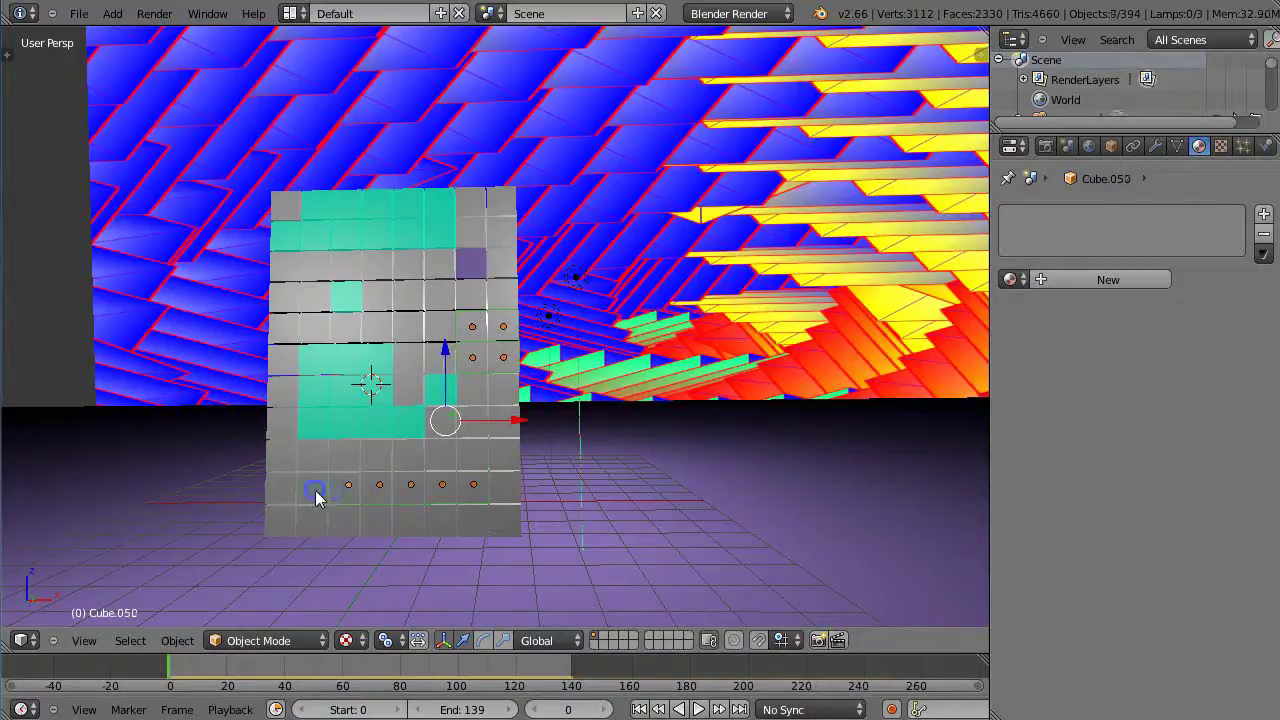
{"action": "right_click", "coordinate": [318, 488], "text": "shift"}
{"action": "right_click", "coordinate": [346, 452], "text": "shift"}
{"action": "right_click", "coordinate": [288, 326], "text": "shift"}
{"action": "right_click", "coordinate": [308, 293], "text": "shift"}
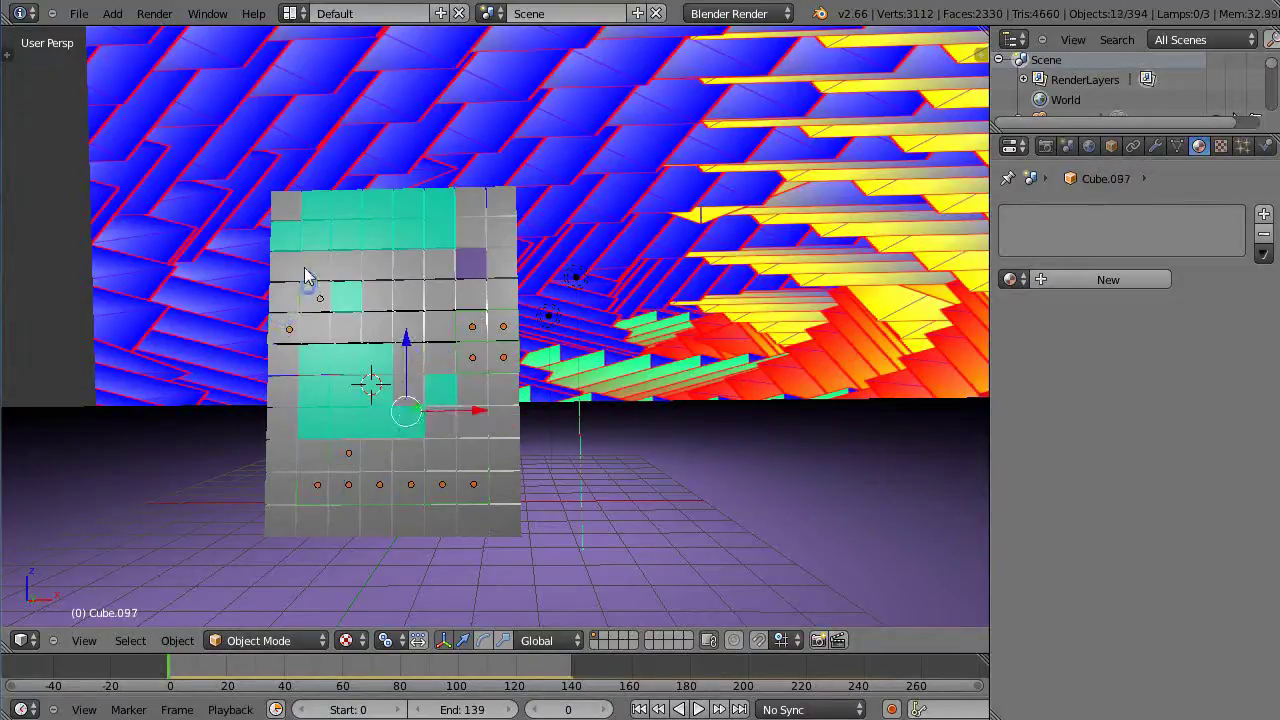
{"action": "right_click", "coordinate": [343, 266], "text": "shift"}
{"action": "right_click", "coordinate": [380, 268], "text": "shift"}
{"action": "right_click", "coordinate": [430, 266], "text": "shift"}
{"action": "right_click", "coordinate": [474, 228], "text": "shift"}
{"action": "right_click", "coordinate": [500, 206], "text": "shift"}
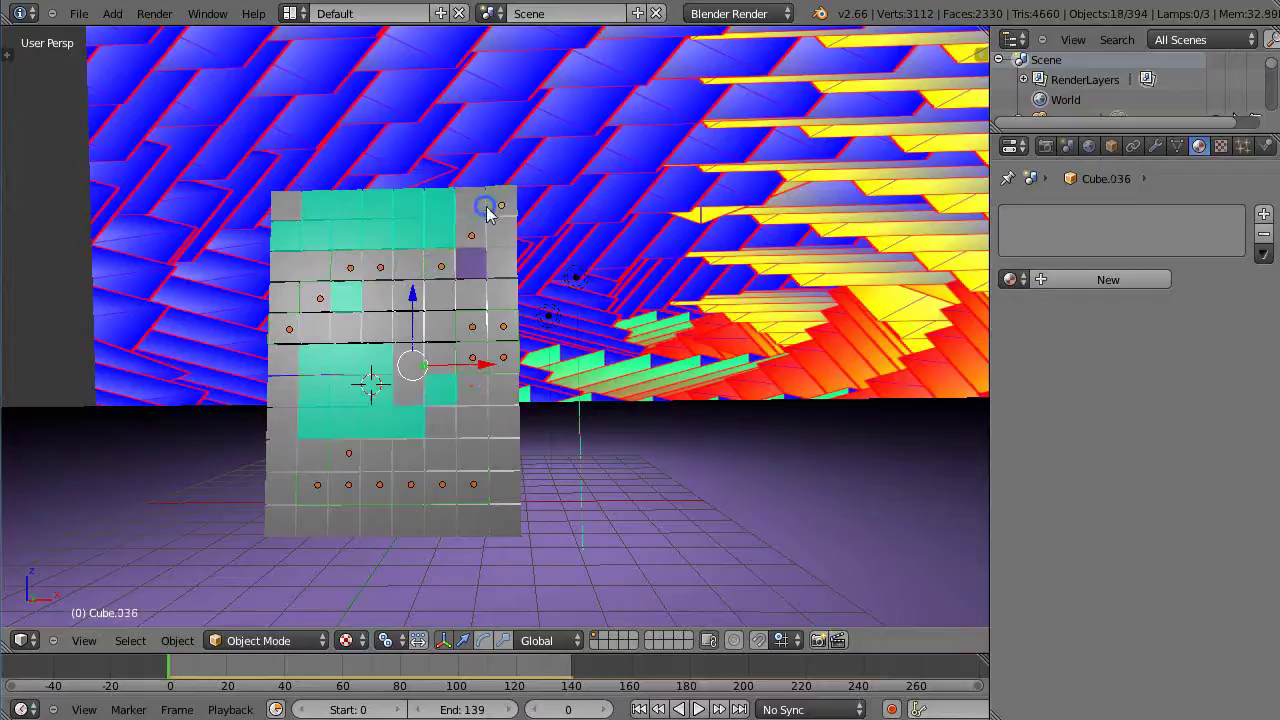
{"action": "right_click", "coordinate": [440, 520], "text": "shift"}
{"action": "right_click", "coordinate": [379, 520], "text": "shift"}
{"action": "right_click", "coordinate": [307, 521], "text": "shift"}
{"action": "right_click", "coordinate": [292, 518], "text": "shift"}
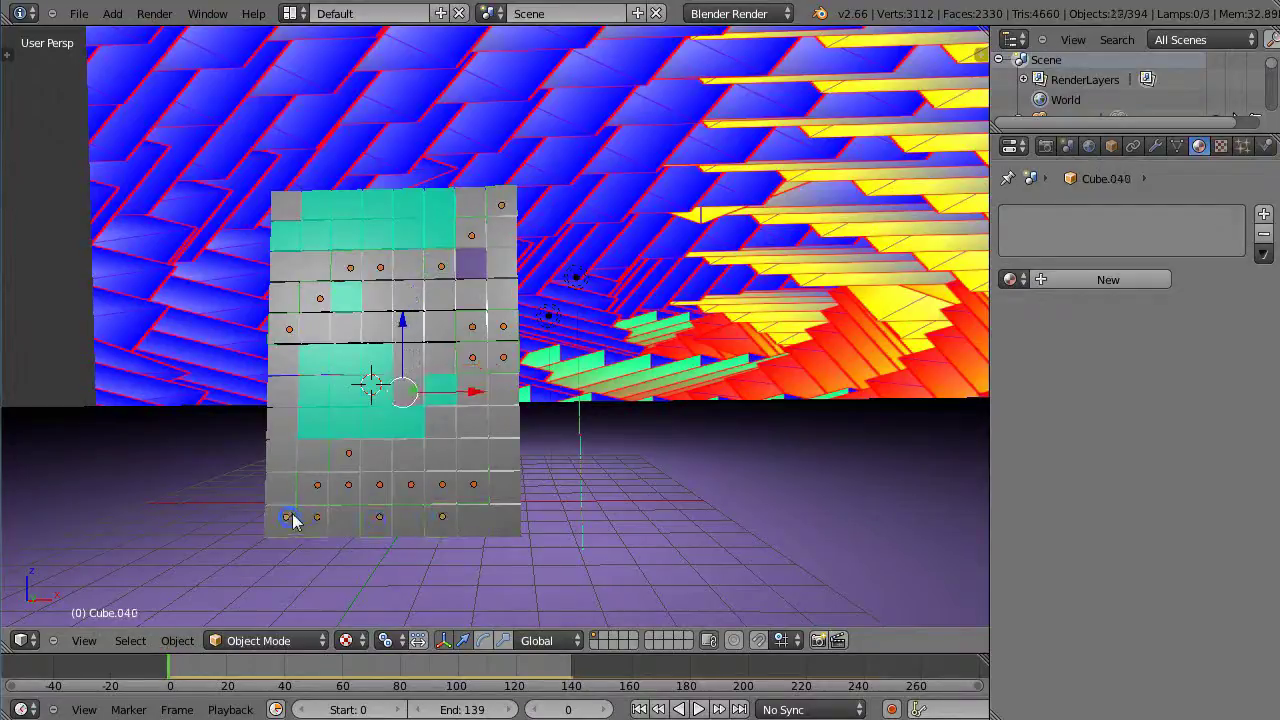
- Make a purple tile active and link its Material.001 to all the selected tiles
{"action": "key", "text": "ctrl+l"}
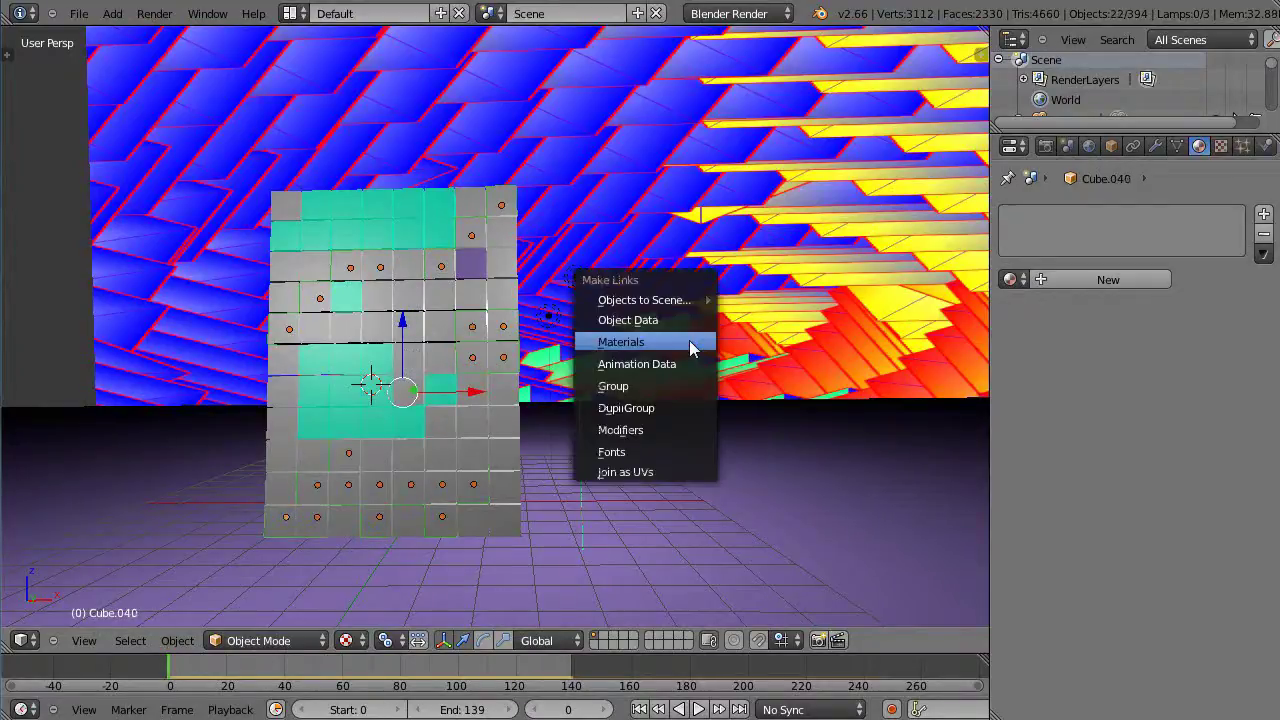
{"action": "left_click", "coordinate": [644, 346]}
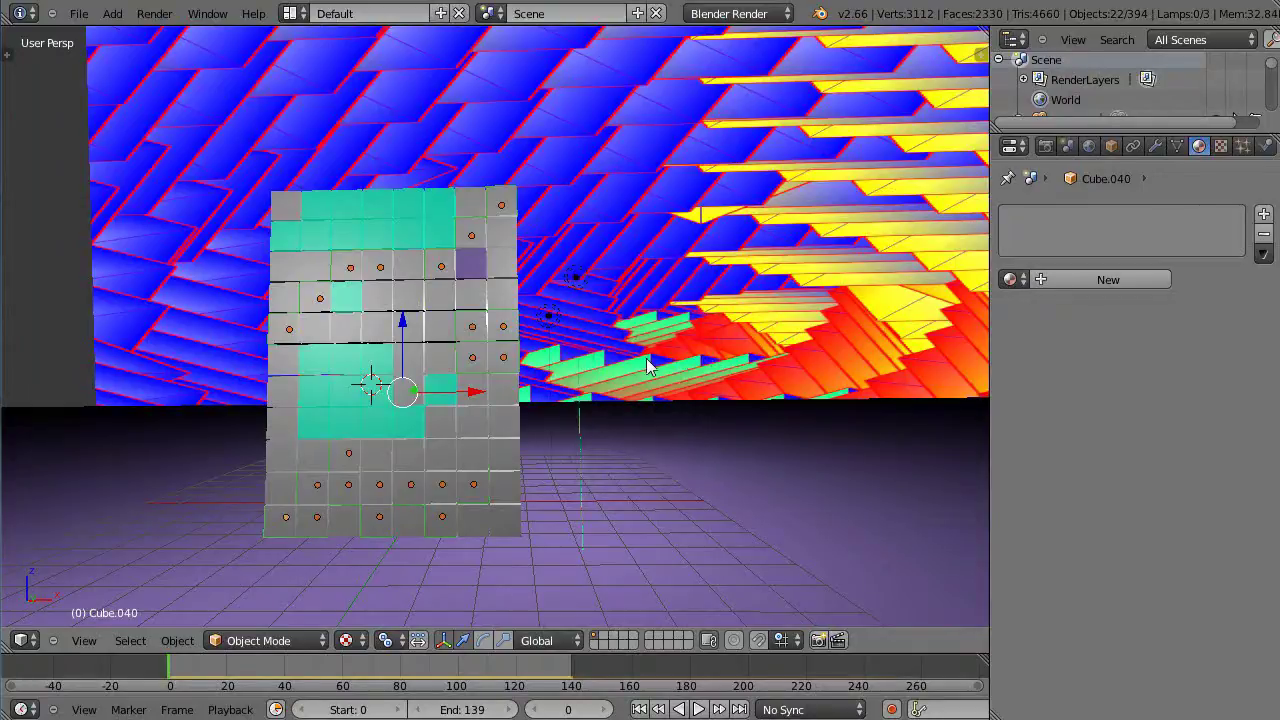
{"action": "right_click", "coordinate": [468, 268], "text": "shift"}
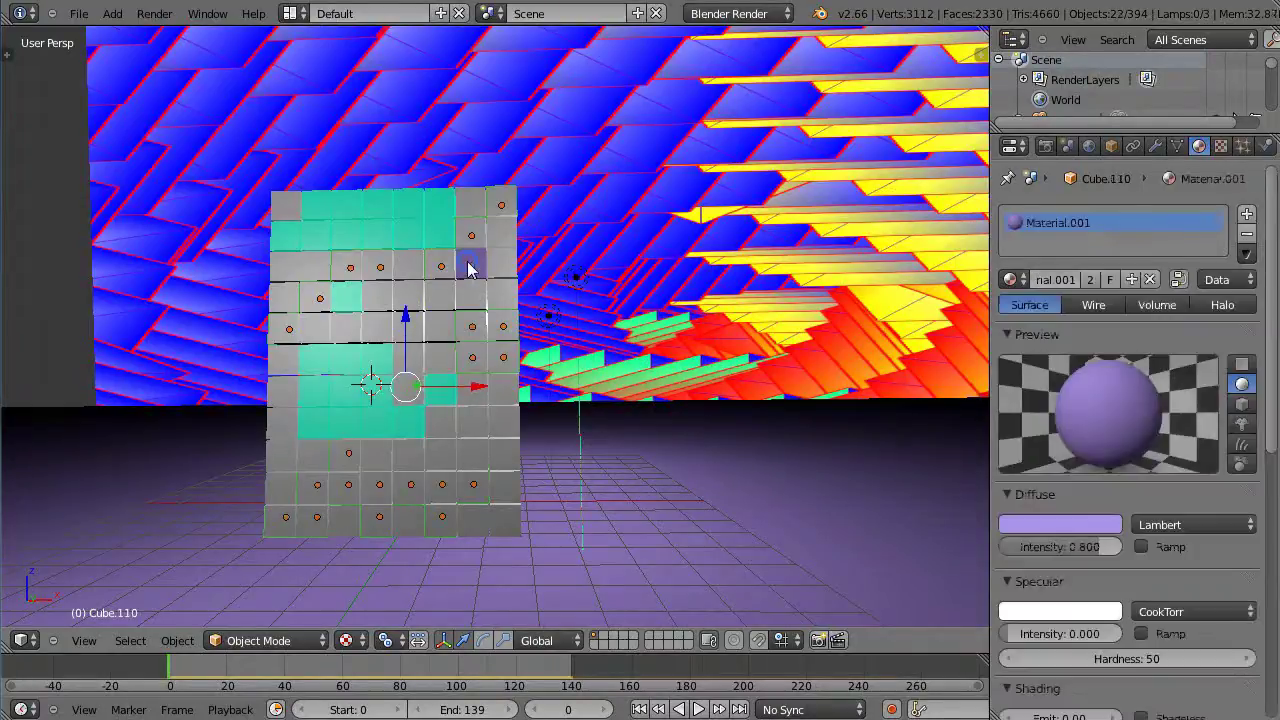
{"action": "key", "text": "ctrl+l"}
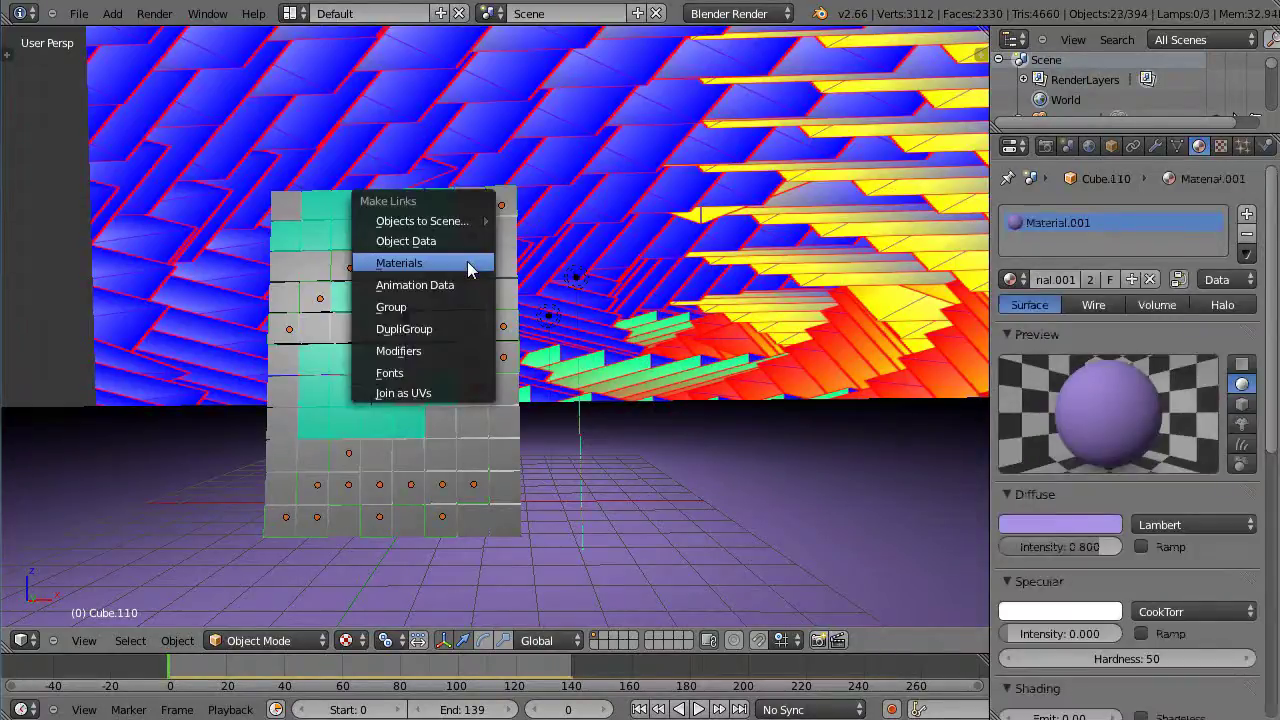
{"action": "left_click", "coordinate": [470, 265]}
{"action": "scroll", "coordinate": [552, 372], "scroll_direction": "down", "scroll_amount": 2}
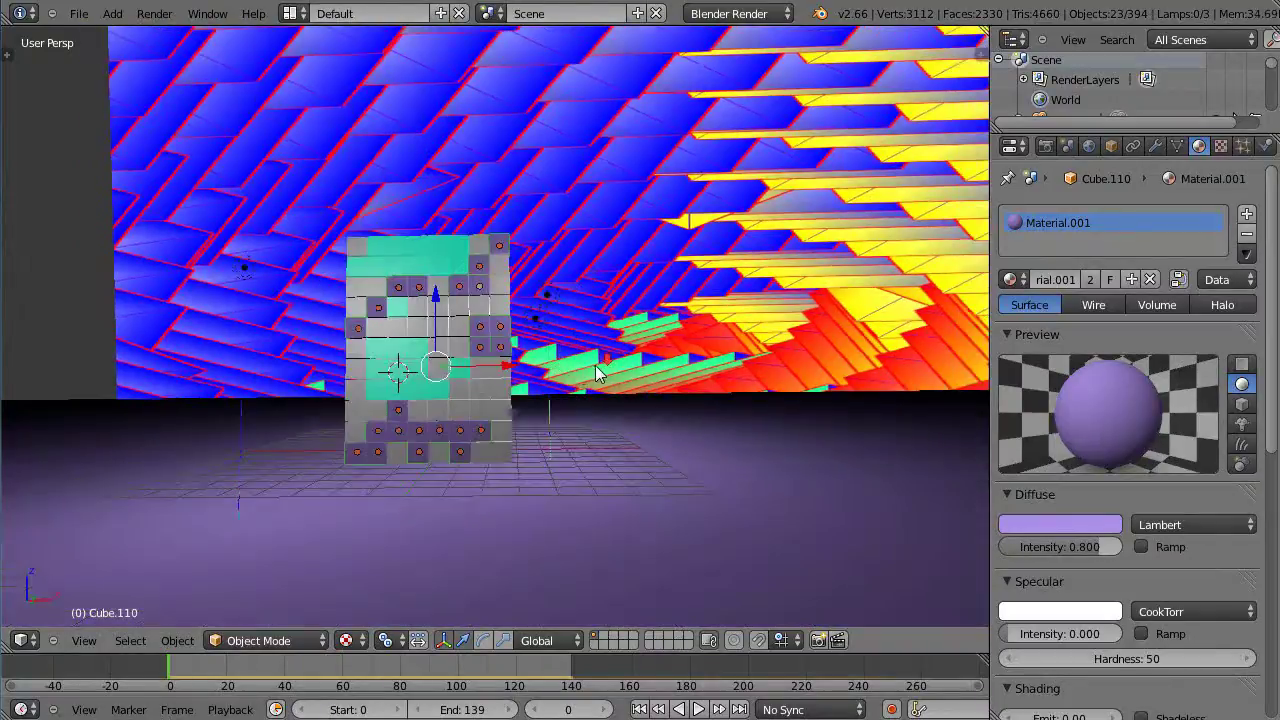
{"action": "scroll", "coordinate": [552, 372], "scroll_direction": "down", "scroll_amount": 3}
{"action": "middle_click_drag", "start_coordinate": [600, 382], "coordinate": [512, 425]}
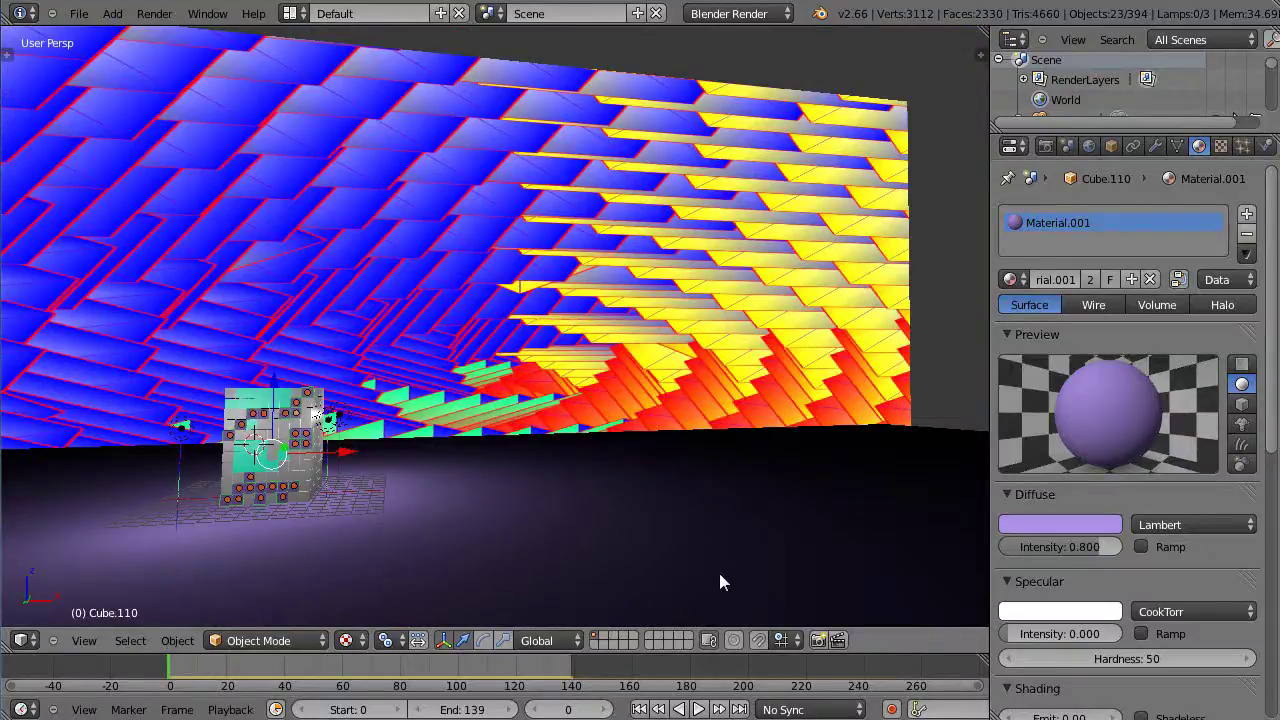
- Deselect everything and play the explosion animation, orbiting while the fragments fly apart
{"action": "key", "text": "a"}
{"action": "key", "text": "alt+a"}
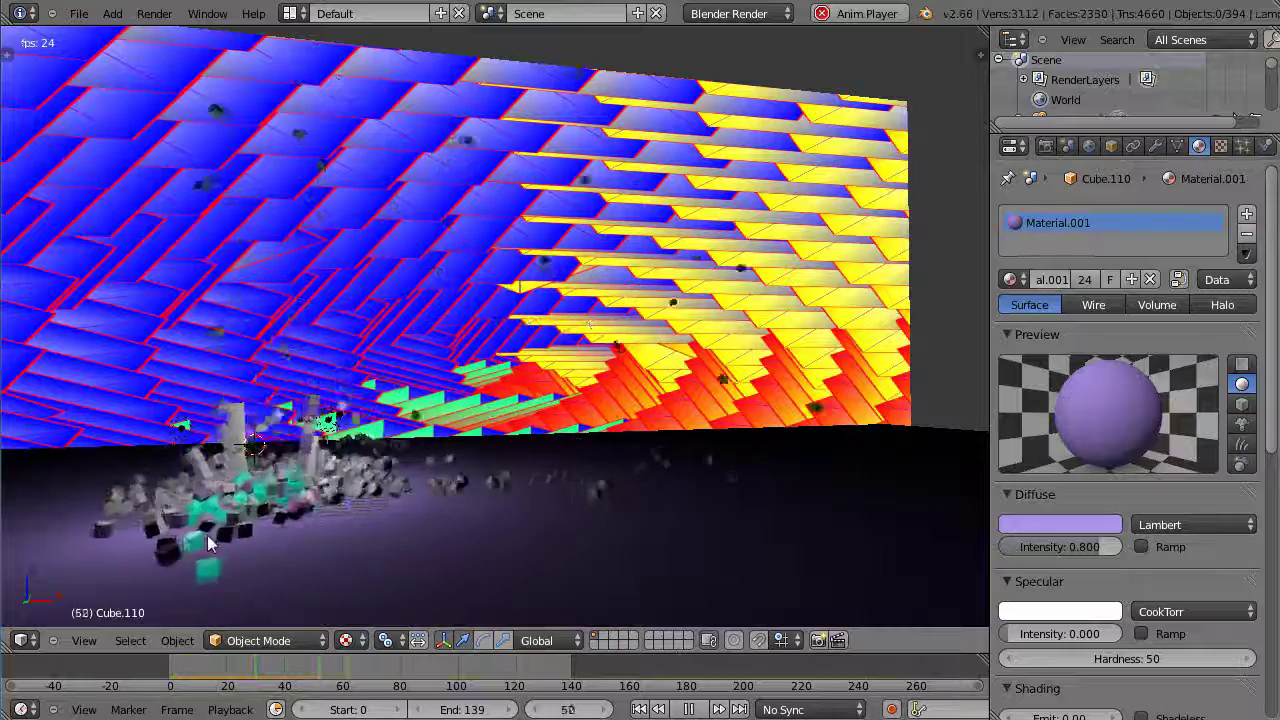
{"action": "middle_click_drag", "start_coordinate": [300, 520], "coordinate": [197, 522]}
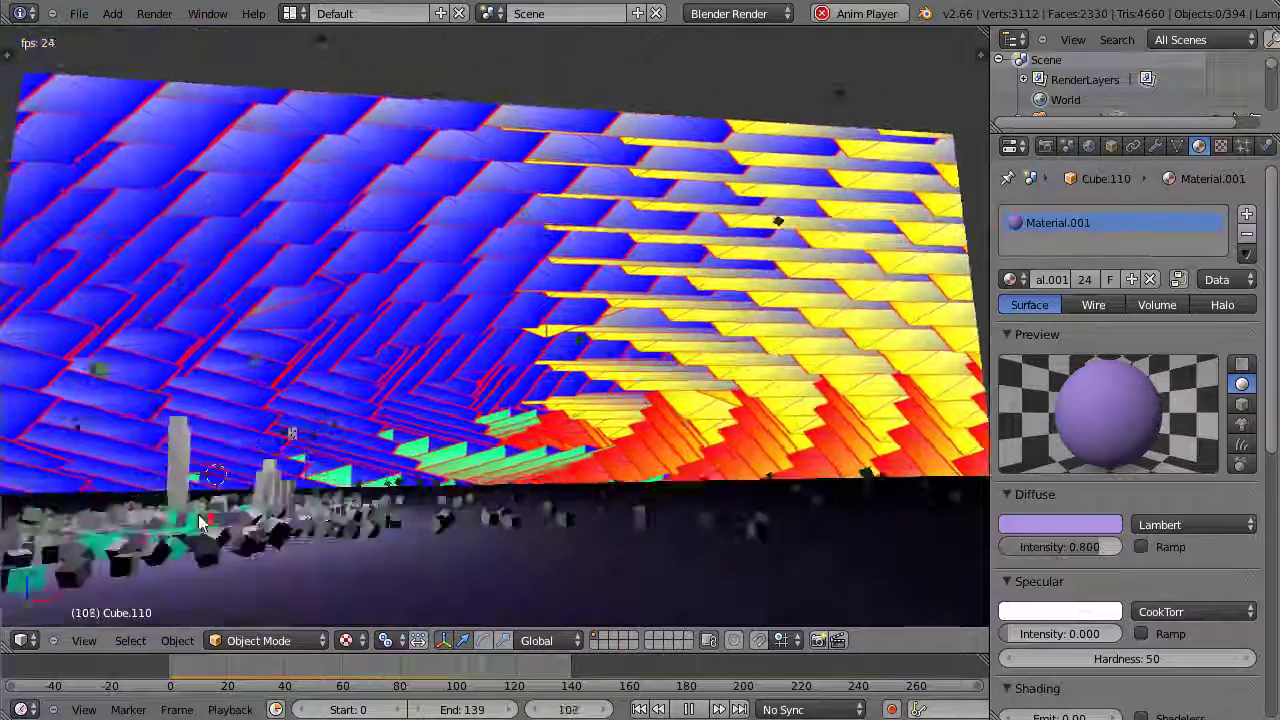